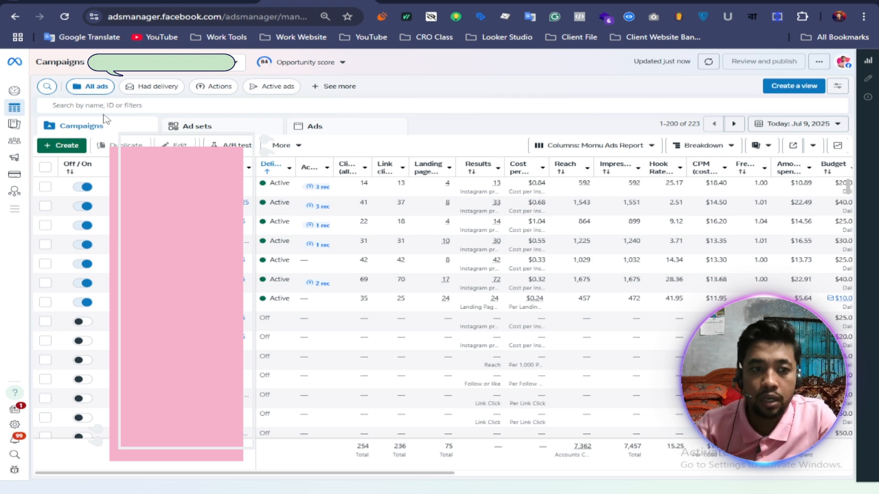
# Step: Open the Audiences page in a new browser tab and start creating a saved audience
pyautogui.moveTo(22, 147)
pyautogui.rightClick(51, 147)
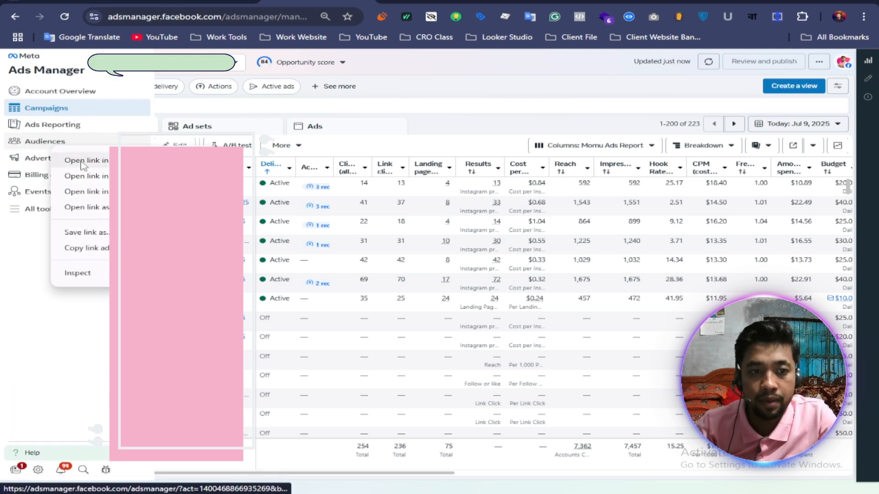
pyautogui.click(79, 161)
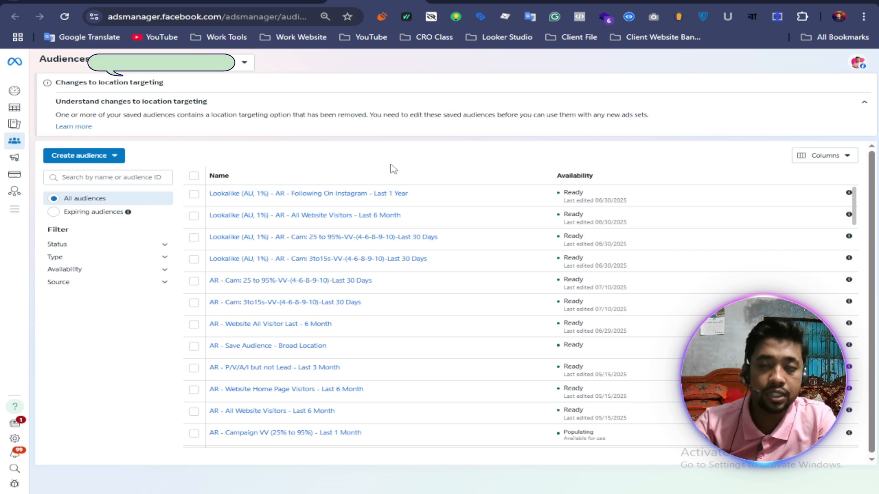
pyautogui.click(102, 160)
pyautogui.click(210, 216)
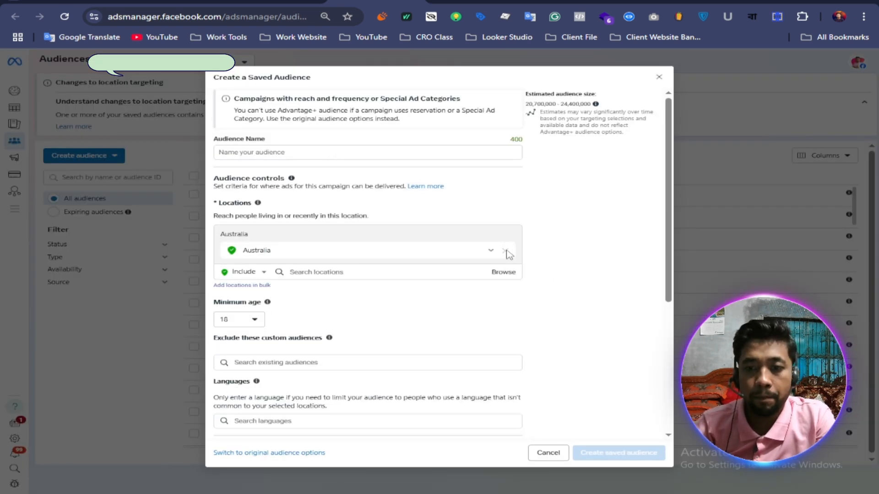
pyautogui.click(362, 271)
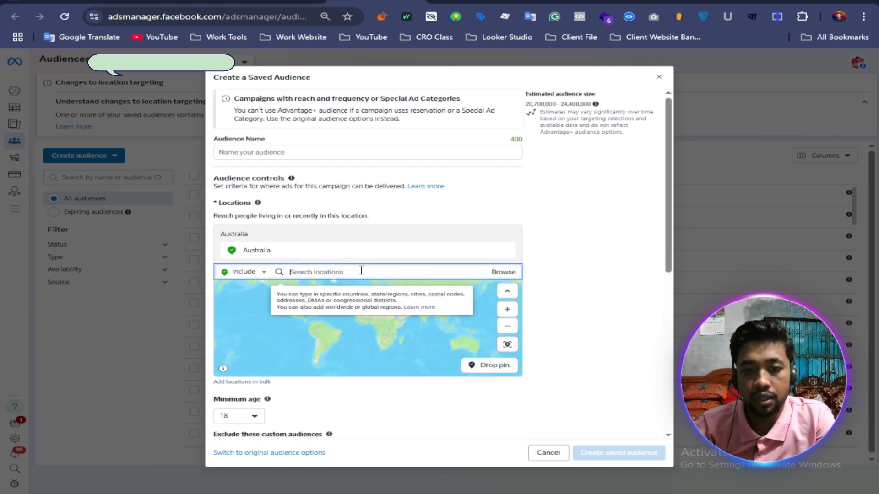
pyautogui.click(569, 300)
pyautogui.scroll(-1, 559, 299)
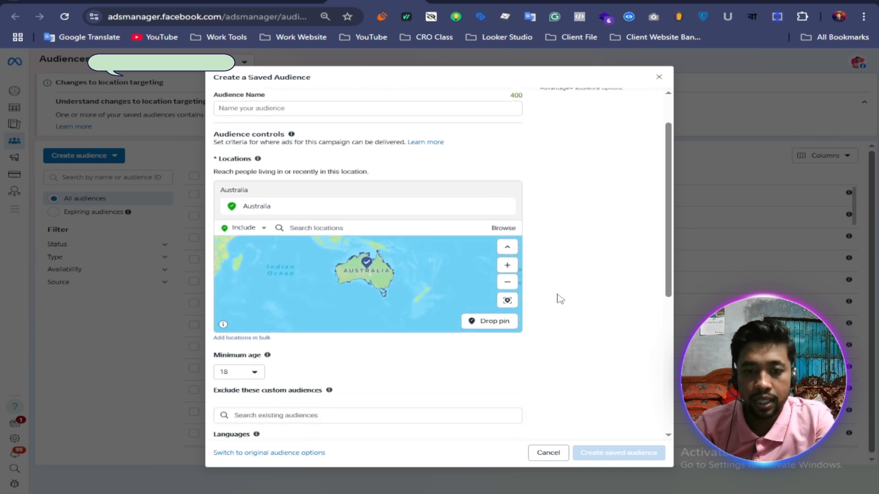
pyautogui.click(331, 216)
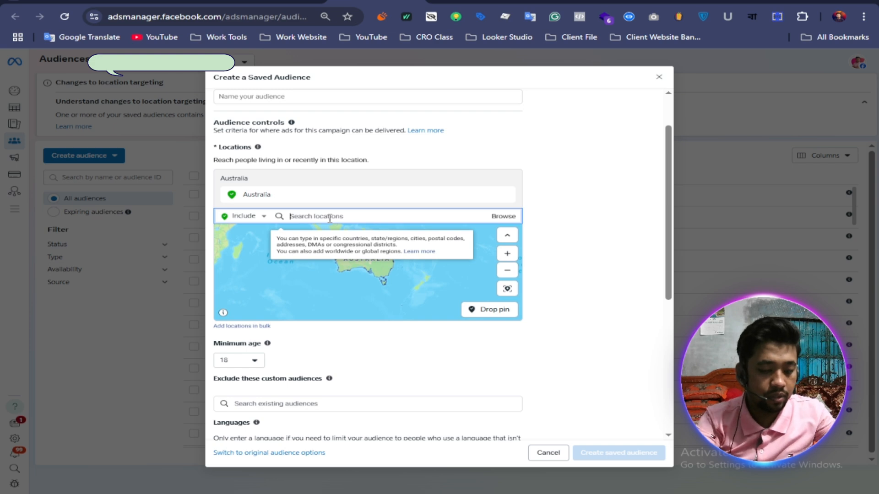
pyautogui.write('Band')
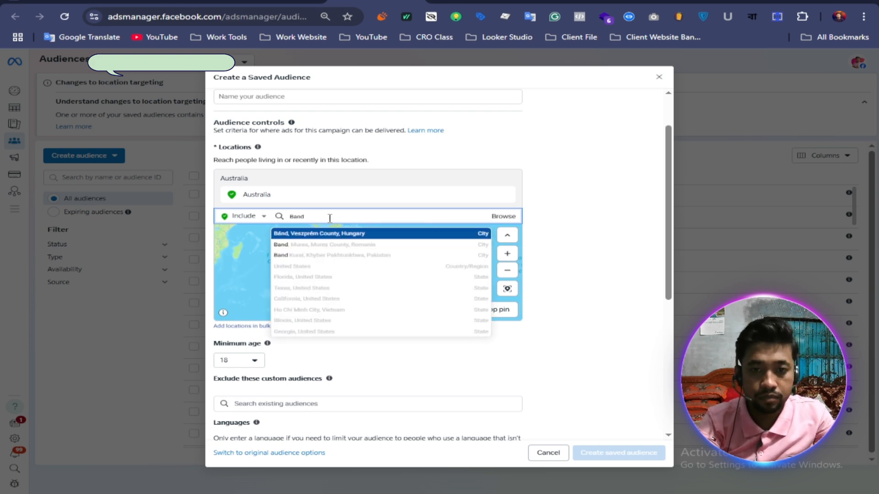
pyautogui.press('BackSpace')
pyautogui.press('BackSpace')
pyautogui.press('BackSpace')
pyautogui.press('BackSpace')
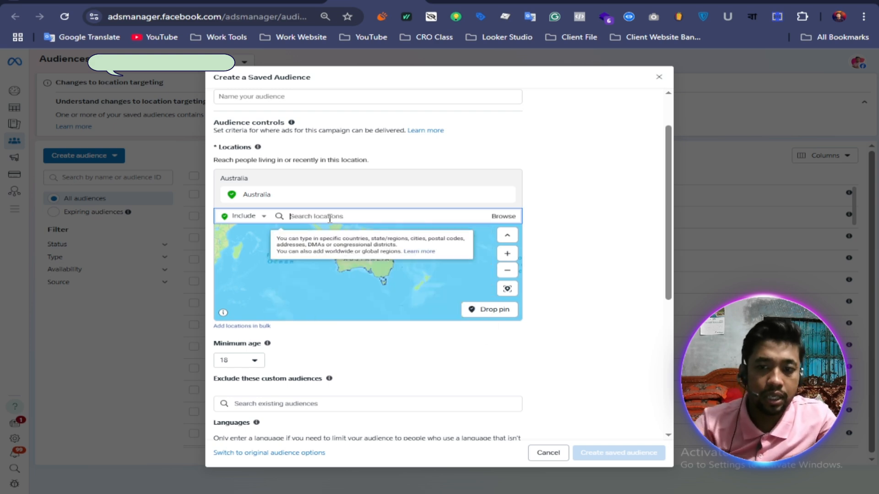
pyautogui.click(570, 282)
# Step: Set the audience's minimum age to 22 in the audience controls
pyautogui.scroll(-3, 570, 281)
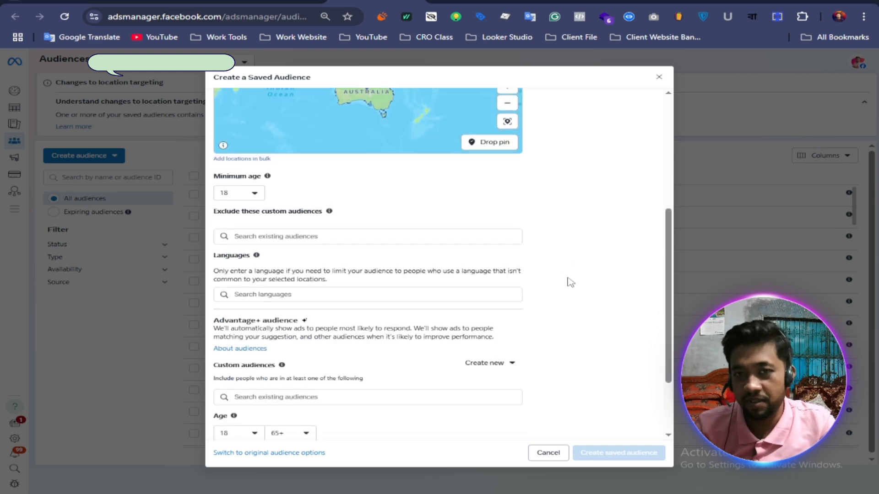
pyautogui.scroll(-1, 570, 281)
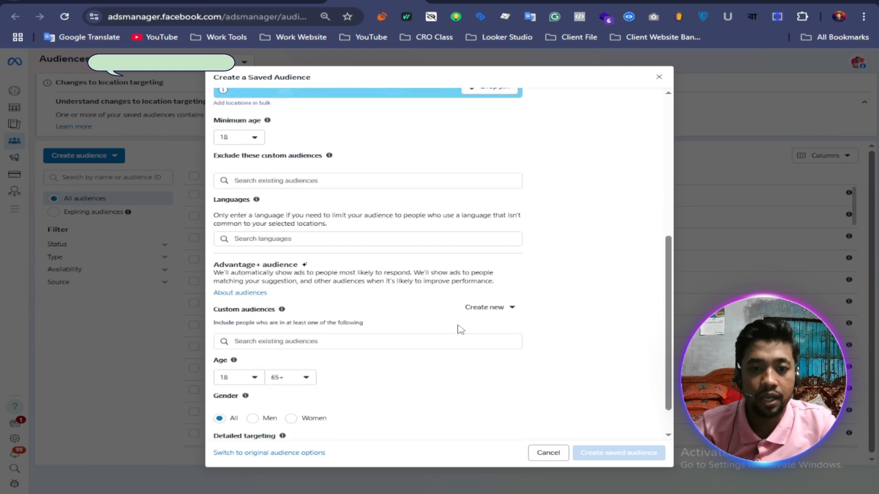
pyautogui.click(254, 138)
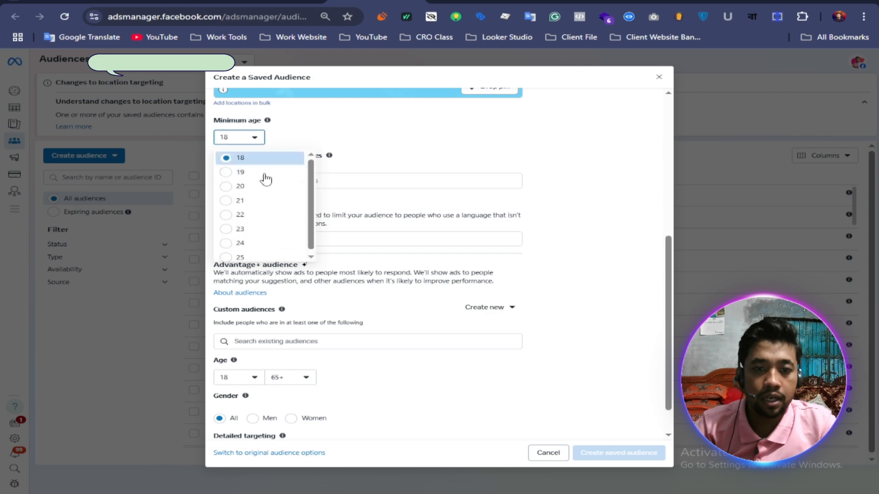
pyautogui.click(254, 215)
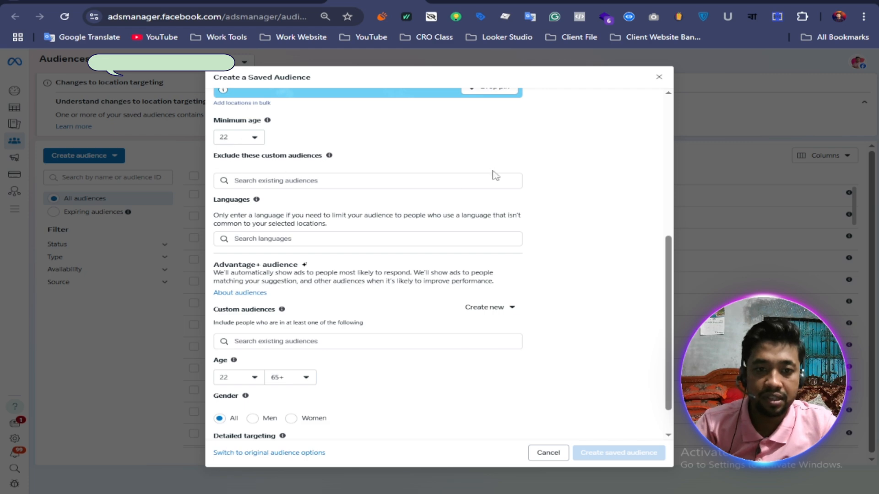
# Step: Set the Advantage+ audience's maximum age to 45 and its gender to Women
pyautogui.scroll(-1, 451, 259)
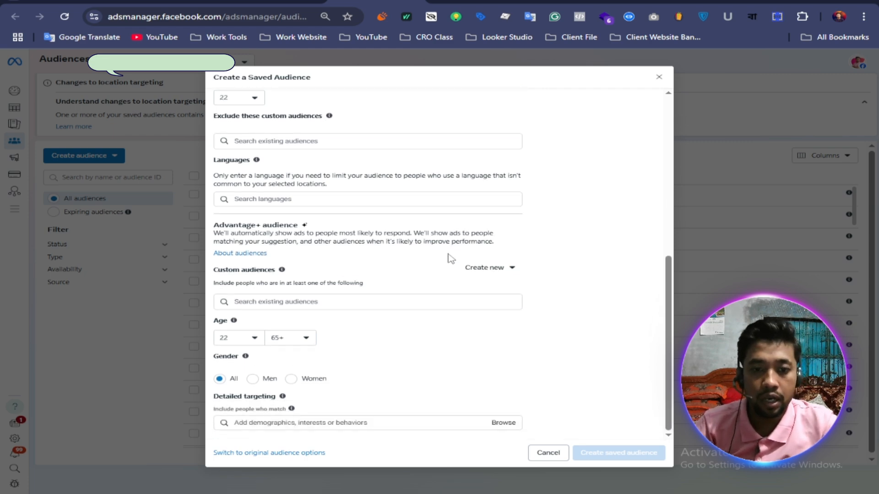
pyautogui.click(305, 340)
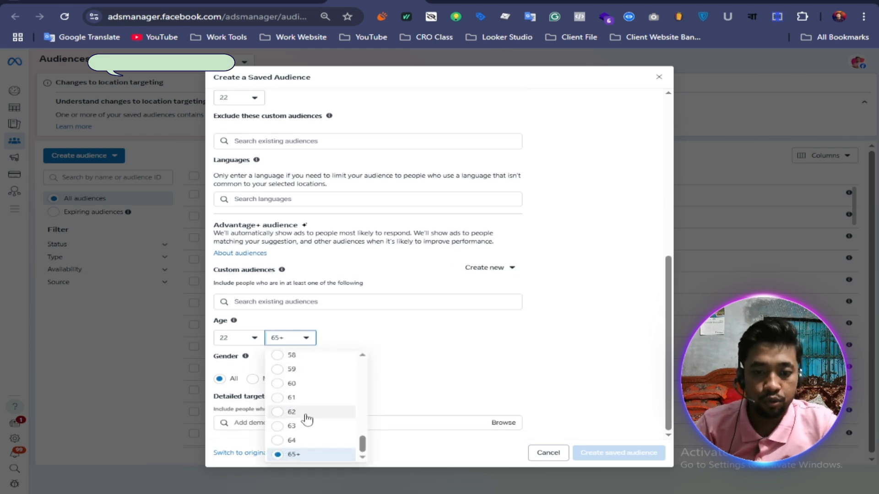
pyautogui.scroll(4, 306, 419)
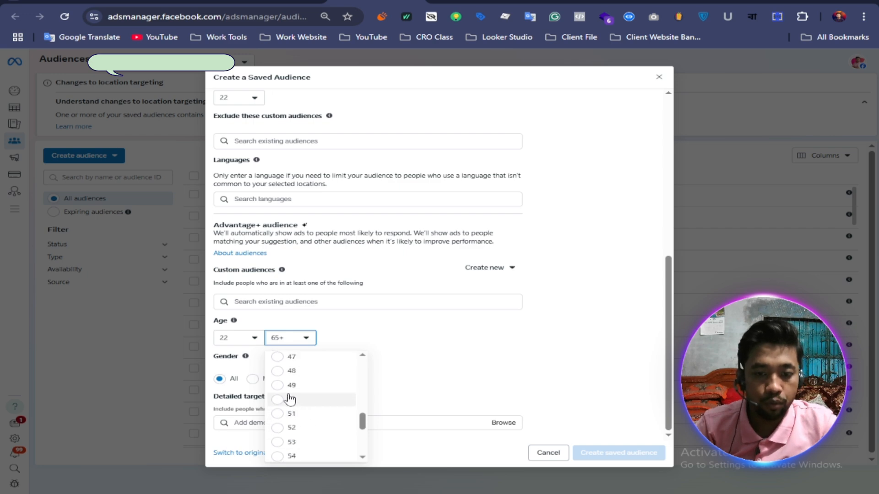
pyautogui.scroll(2, 314, 392)
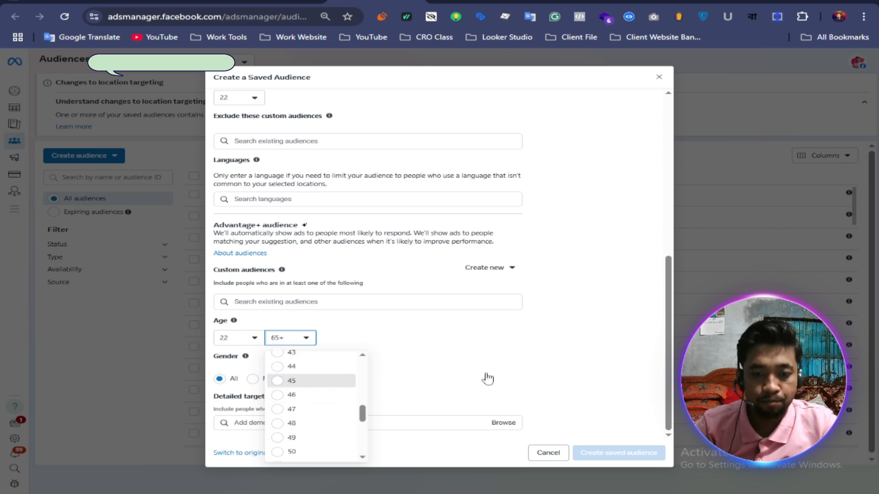
pyautogui.press('Return')
pyautogui.click(293, 379)
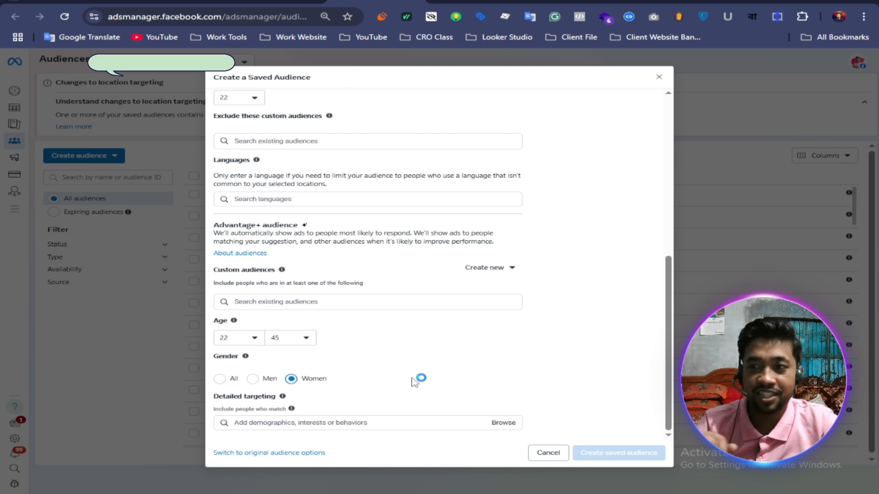
# Step: Enlarge the page zoom to 80% and open the detailed targeting suggestions
pyautogui.click(863, 17)
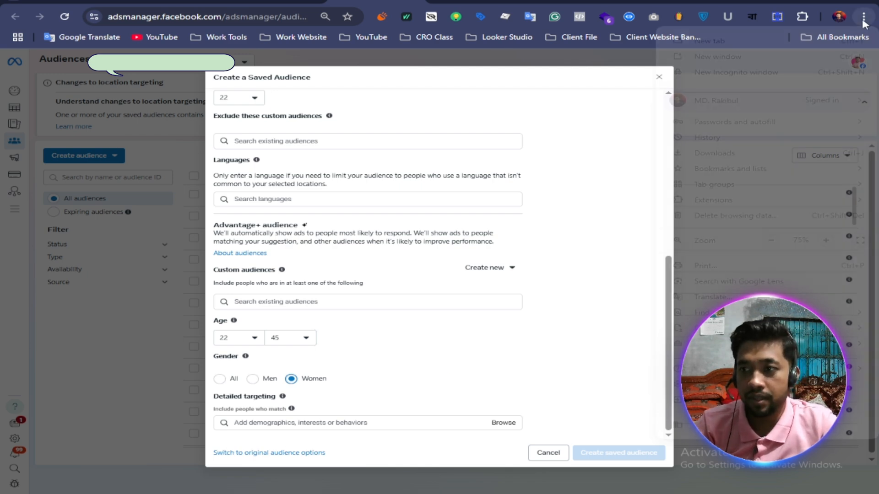
pyautogui.click(827, 241)
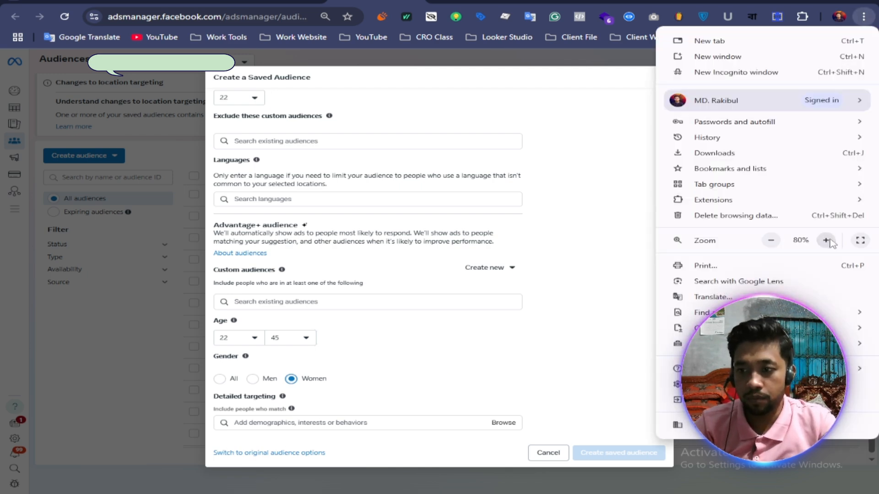
pyautogui.click(272, 323)
pyautogui.scroll(-2, 251, 314)
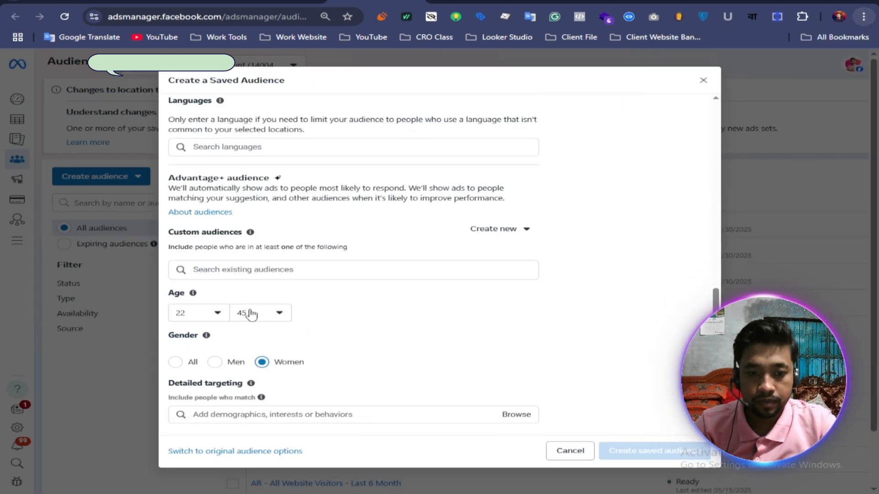
pyautogui.click(218, 419)
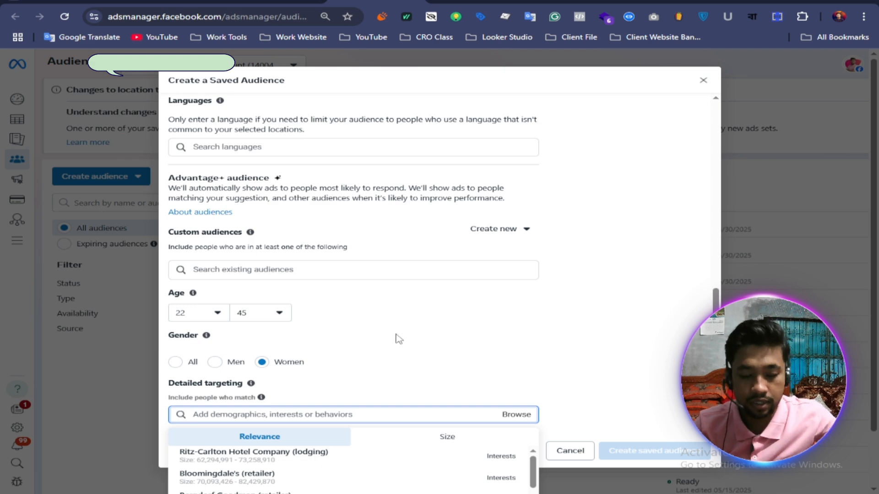
pyautogui.hotkey('ctrl', '-')
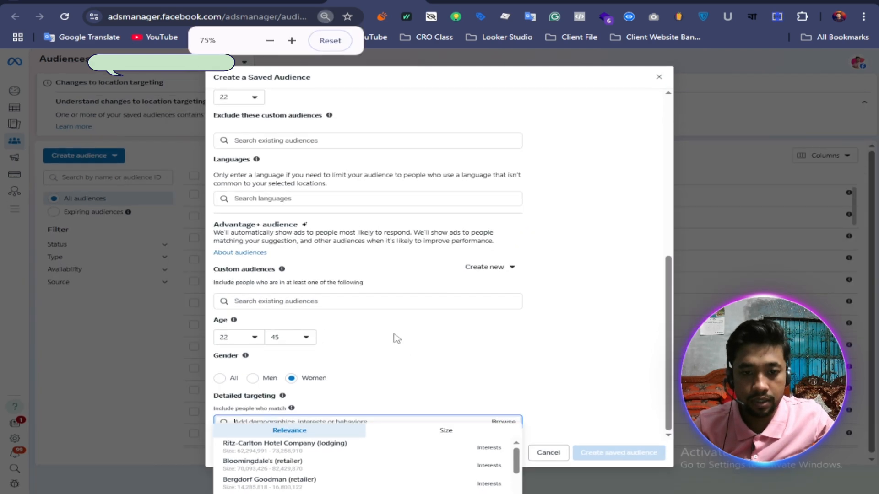
pyautogui.hotkey('ctrl', '+')
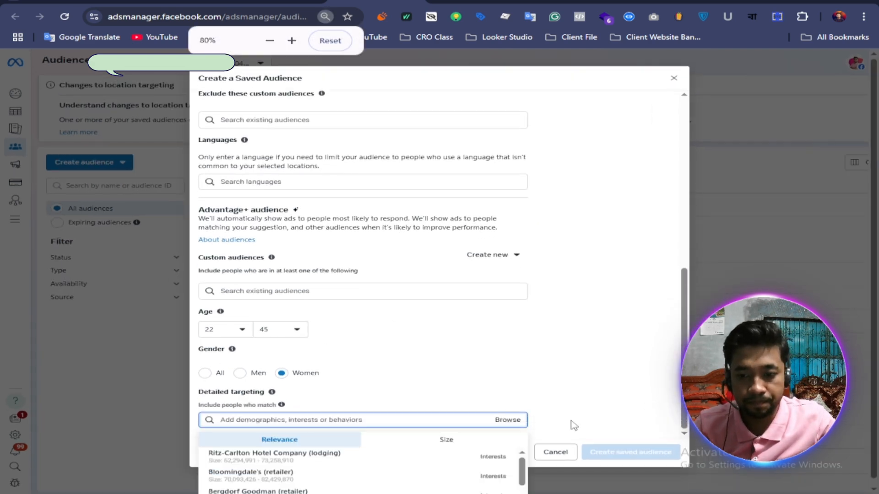
# Step: Switch to the Notepad keyword list and copy the word "clothing"
pyautogui.hotkey('alt', 'Tab')
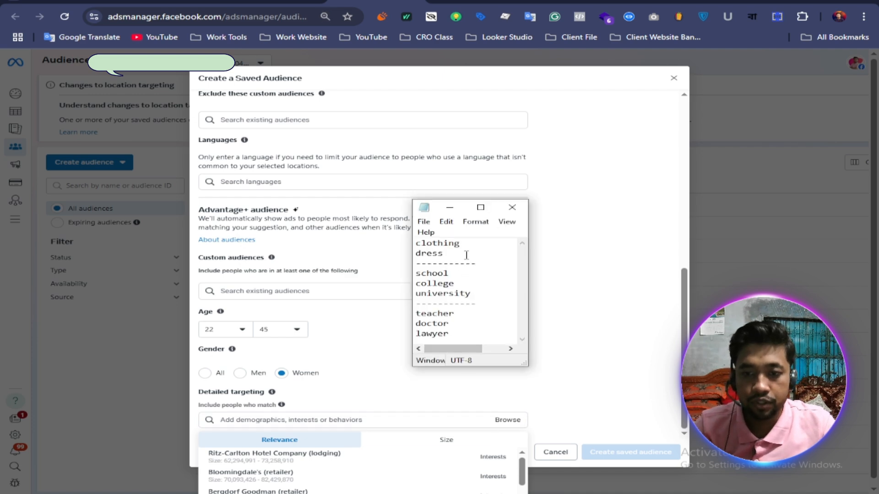
pyautogui.moveTo(461, 243); pyautogui.dragTo(414, 243)
pyautogui.rightClick(438, 244)
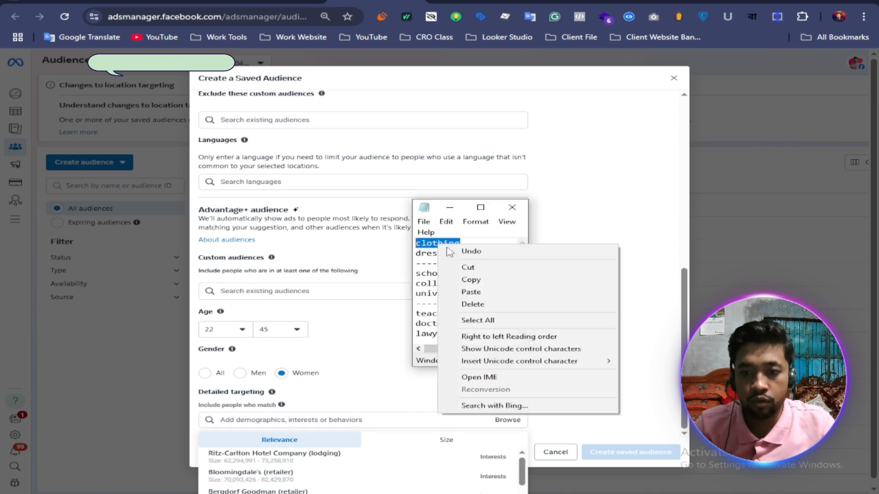
pyautogui.click(476, 280)
# Step: Search detailed targeting for the copied keyword "clothing" and add the interest Clothing (apparel)
pyautogui.click(268, 420)
pyautogui.rightClick(265, 420)
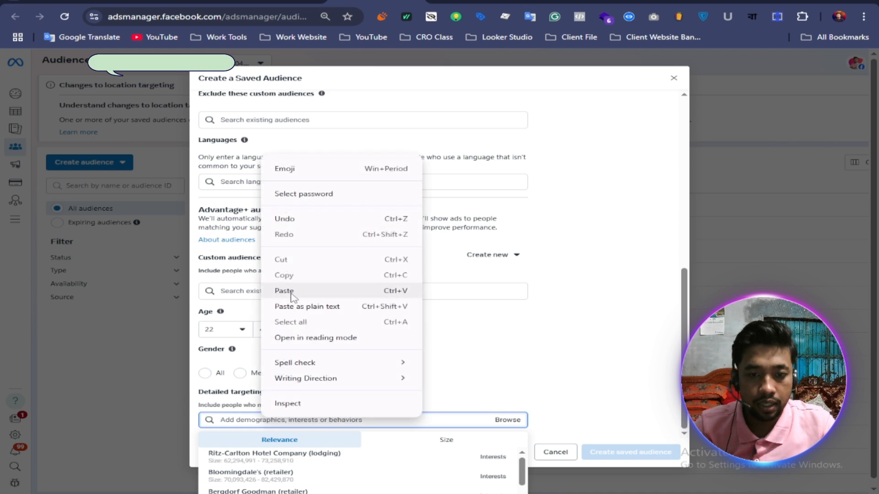
pyautogui.click(284, 291)
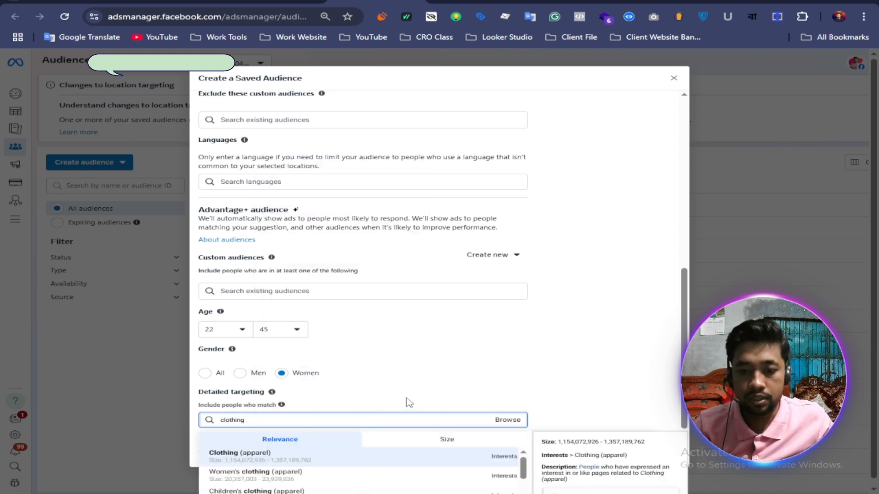
pyautogui.hotkey('ctrl', '+')
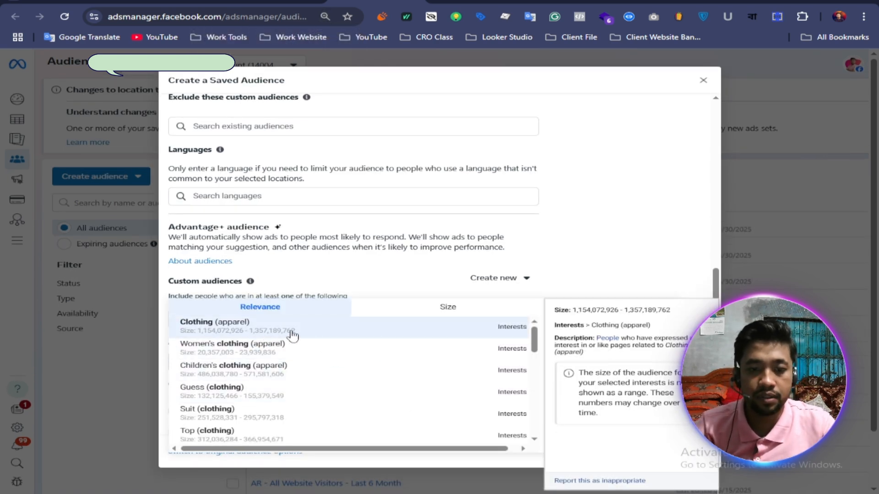
pyautogui.click(292, 336)
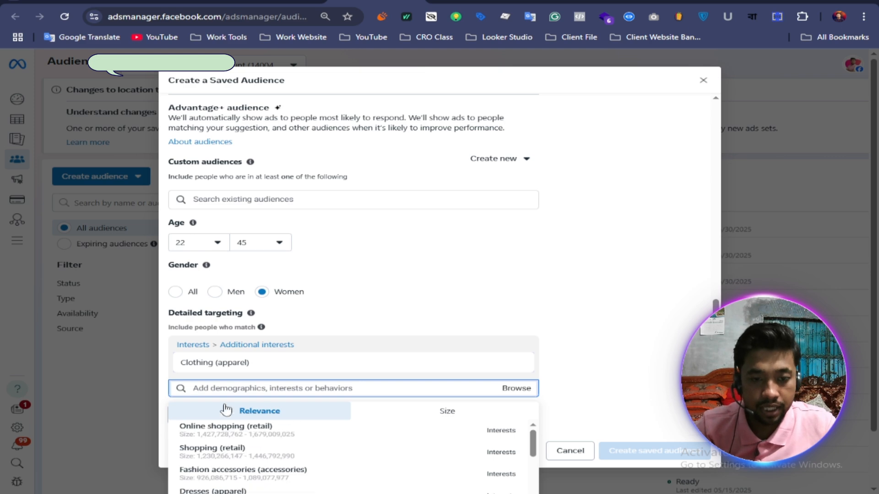
# Step: Search detailed targeting for "clothing" again and add the interest Women's clothing (apparel)
pyautogui.rightClick(242, 387)
pyautogui.click(257, 277)
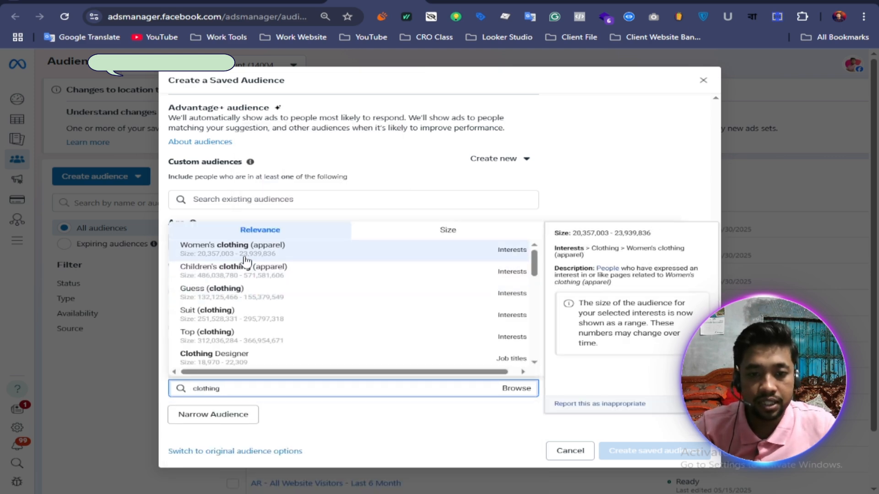
pyautogui.click(325, 260)
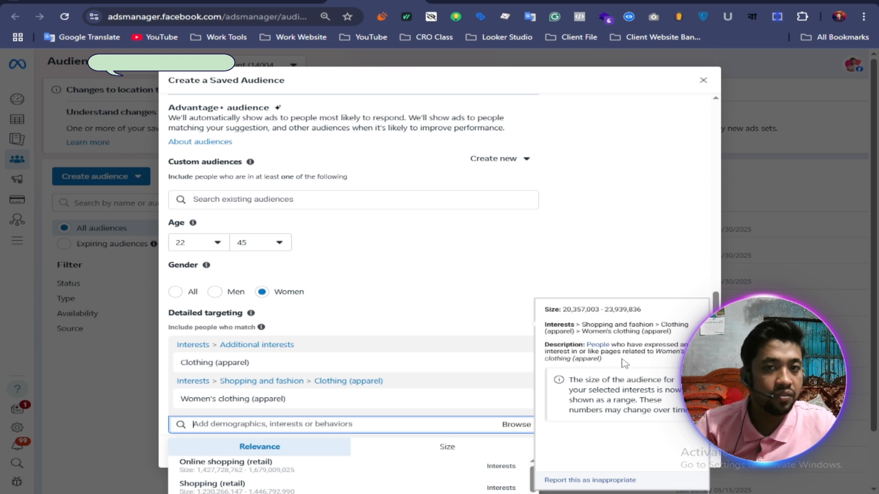
# Step: Search detailed targeting for "clothing" once more and add the interest Pakistani clothing (apparel)
pyautogui.rightClick(235, 426)
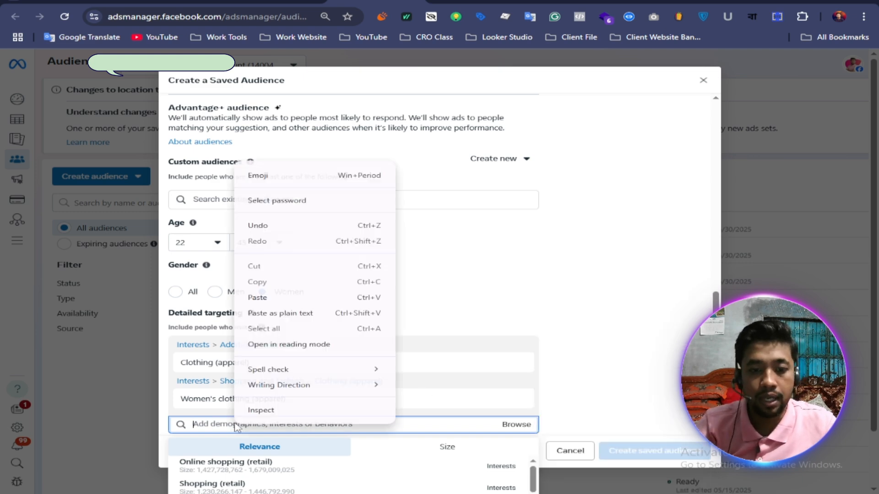
pyautogui.click(281, 313)
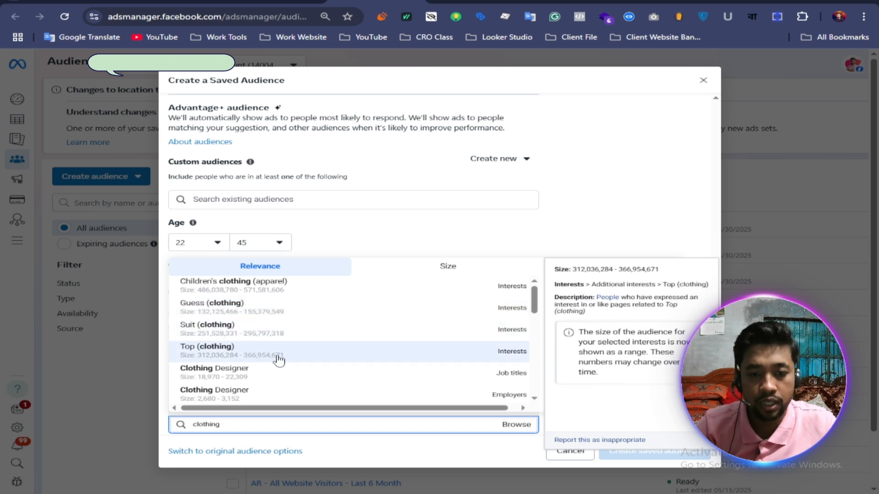
pyautogui.scroll(-1, 275, 359)
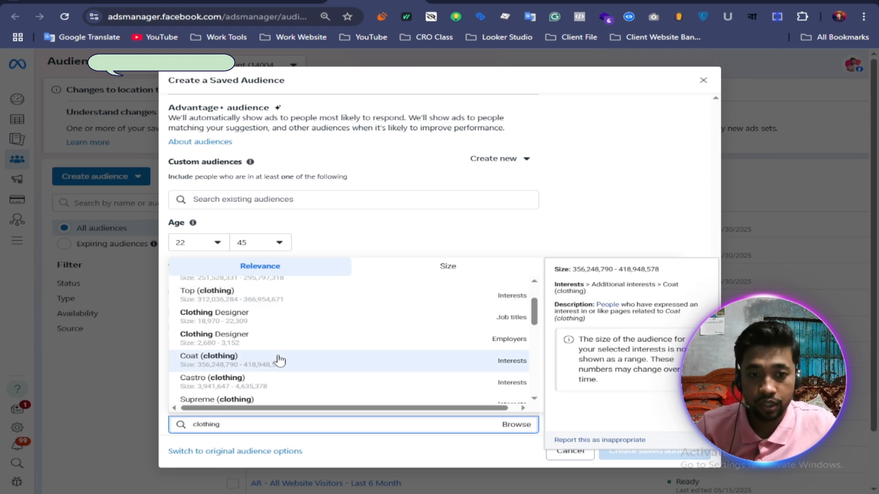
pyautogui.scroll(2, 279, 360)
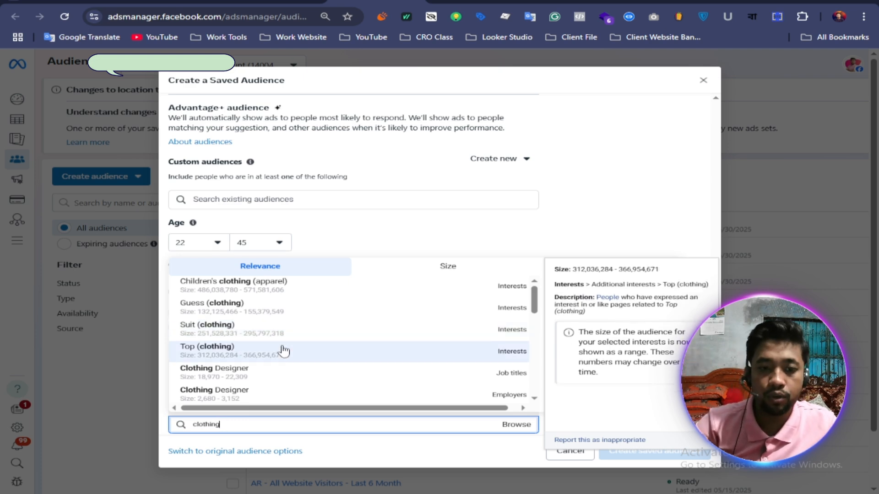
pyautogui.scroll(-2, 284, 350)
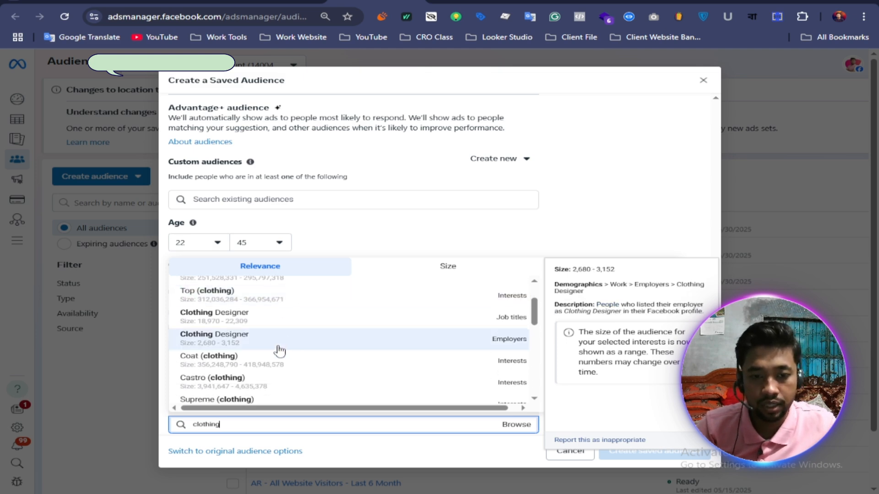
pyautogui.scroll(-2, 288, 350)
pyautogui.scroll(-1, 293, 350)
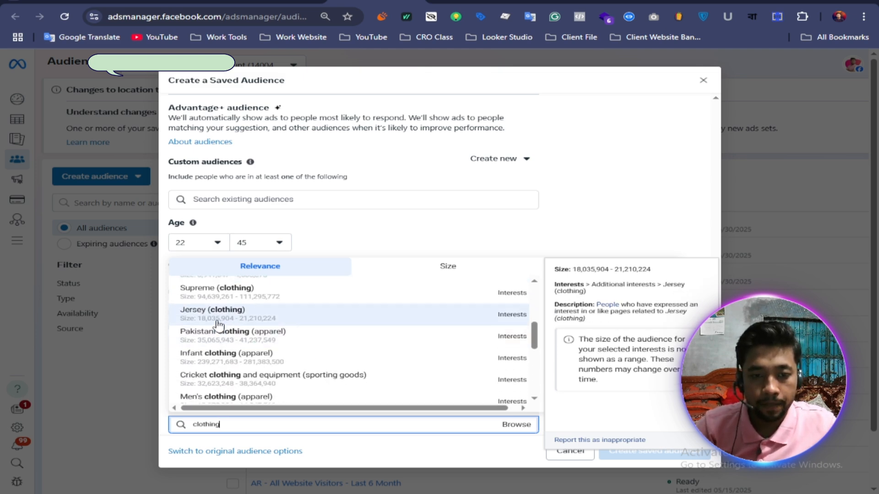
pyautogui.scroll(2, 280, 325)
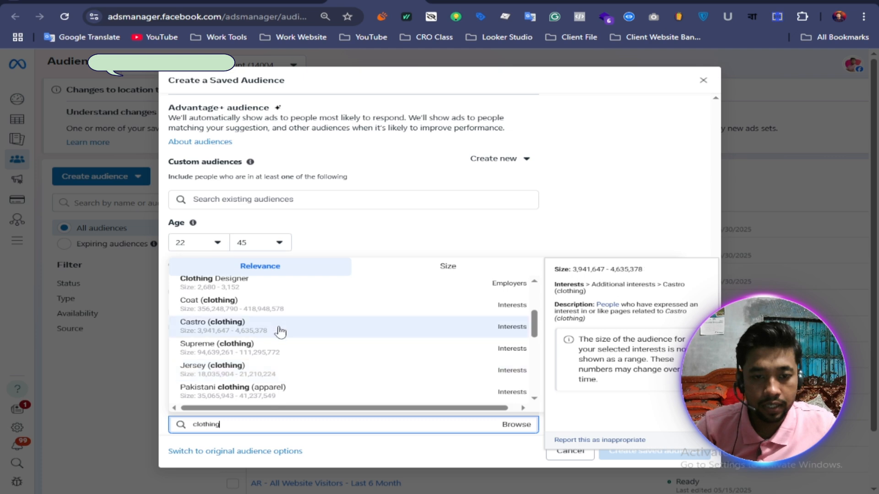
pyautogui.scroll(-2, 280, 332)
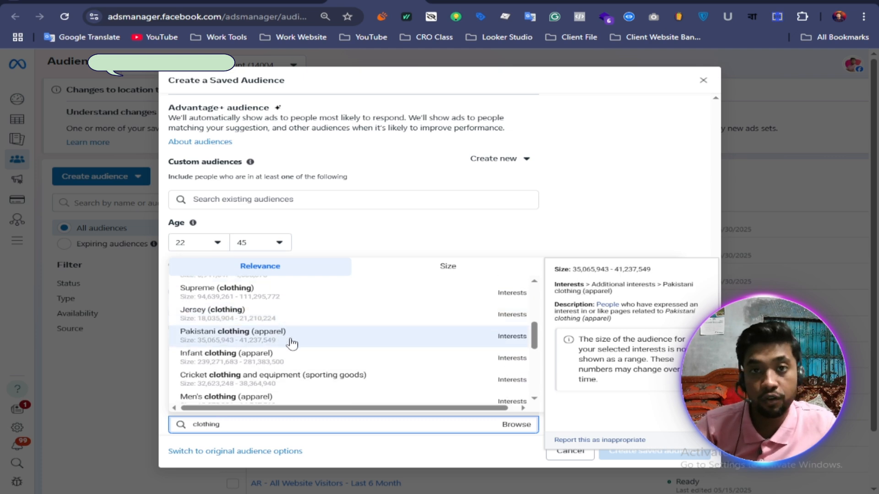
pyautogui.click(343, 341)
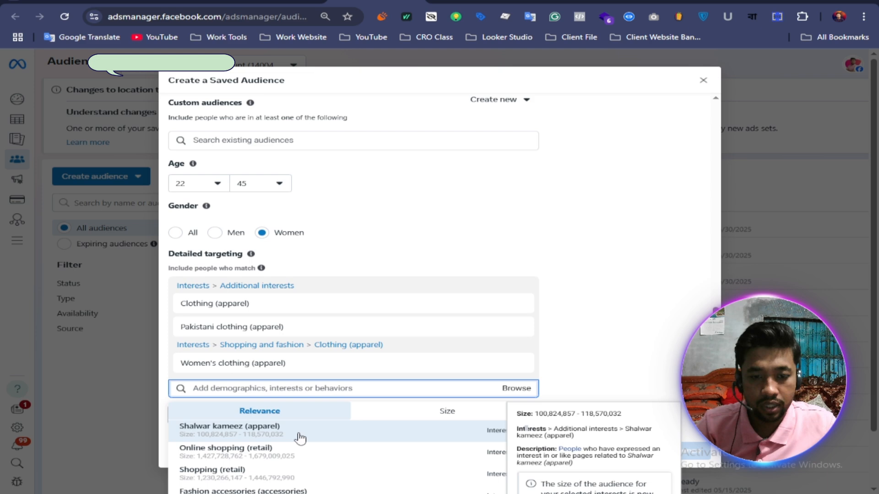
# Step: Add the suggested interests Shalwar kameez (apparel), Anarkali Salwar Suit (apparel), Designer clothing (apparel) and Dresses (apparel) to detailed targeting
pyautogui.click(259, 435)
pyautogui.scroll(-1, 379, 341)
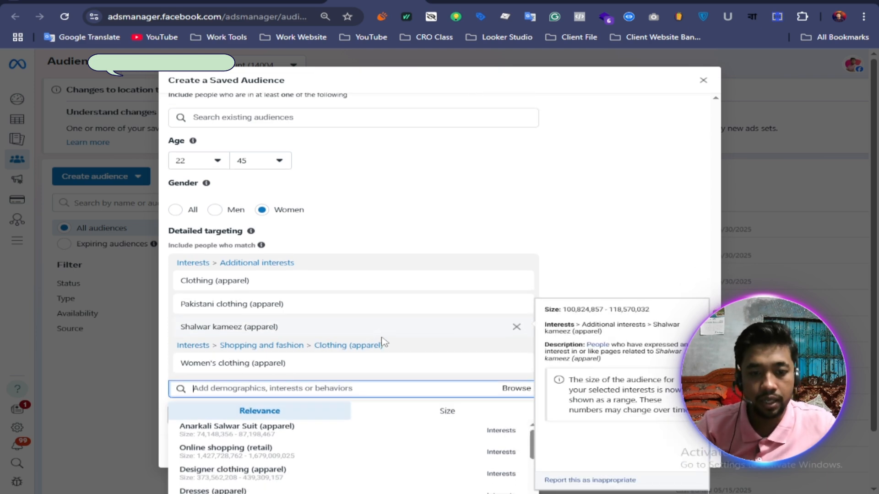
pyautogui.click(251, 435)
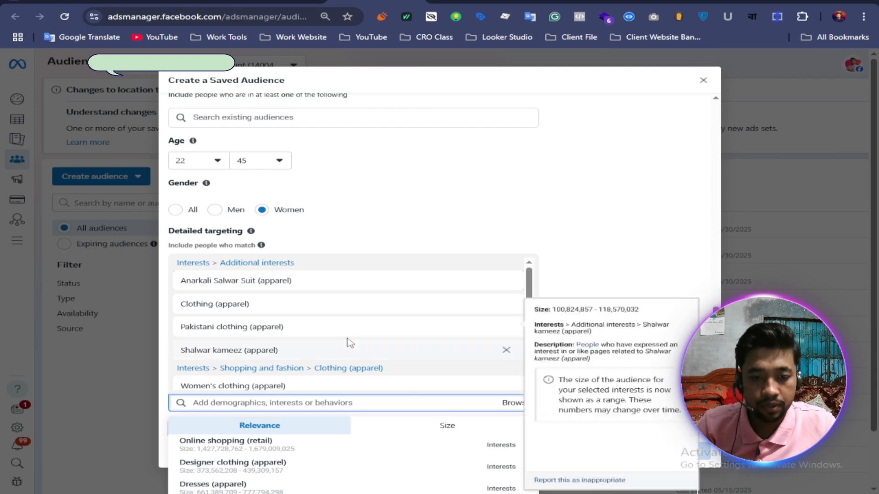
pyautogui.click(257, 465)
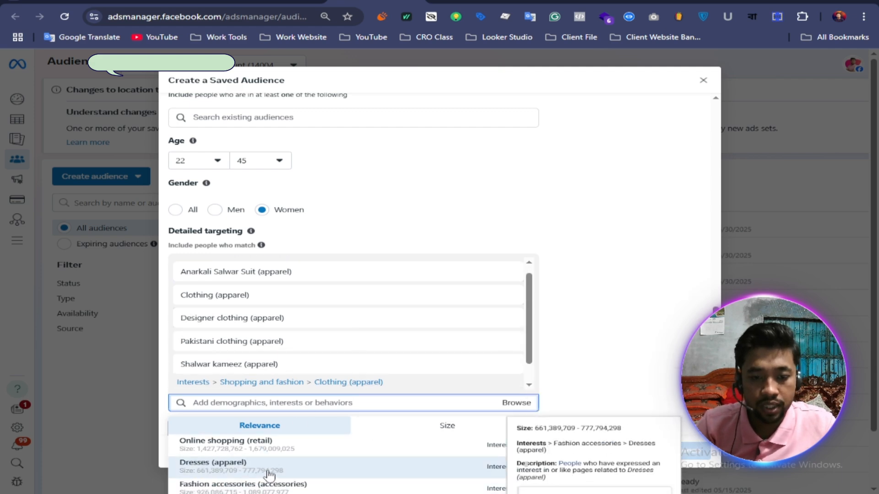
pyautogui.click(197, 465)
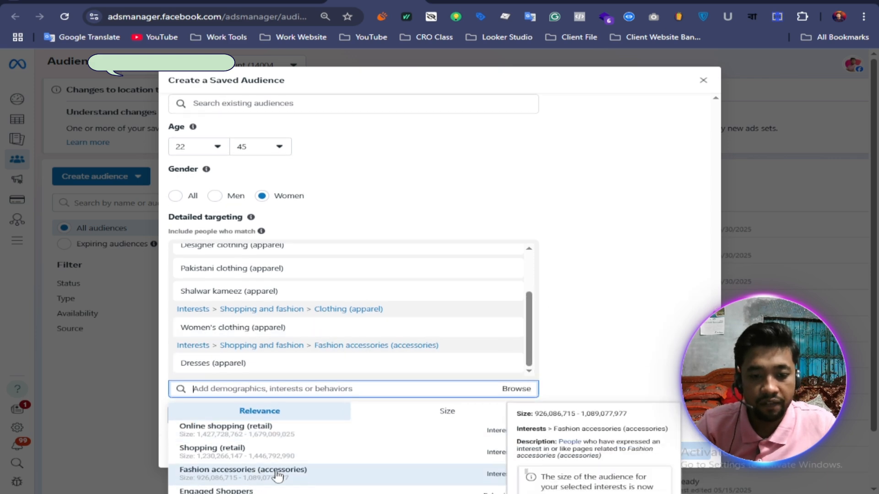
# Step: Add the suggested interests Fashion accessories (accessories), Sari (apparel) and Skirt (apparel) to detailed targeting
pyautogui.click(275, 472)
pyautogui.scroll(-1, 280, 456)
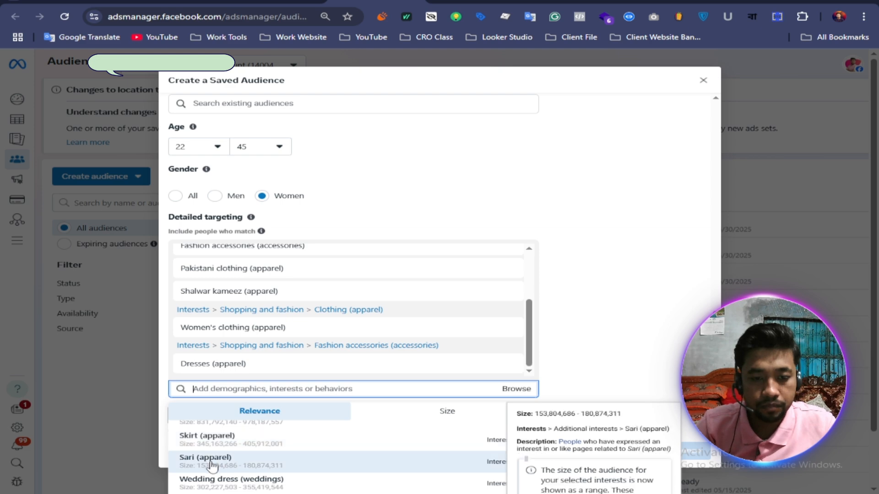
pyautogui.click(285, 461)
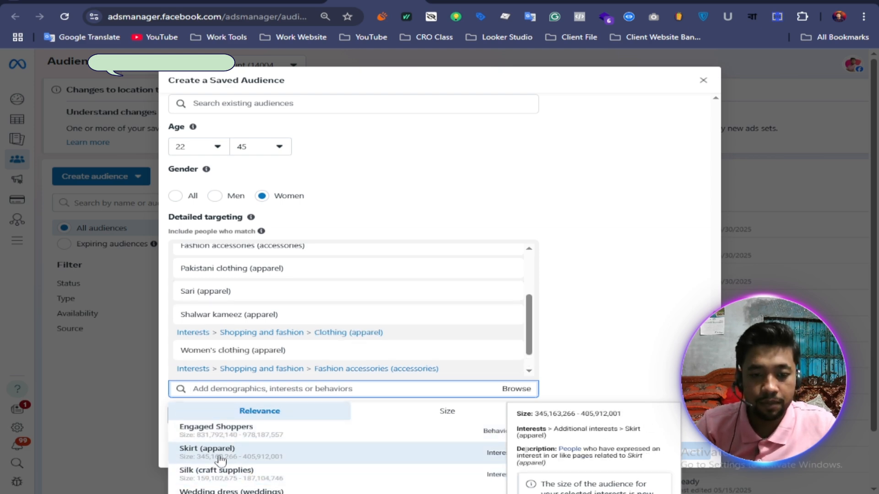
pyautogui.click(254, 461)
pyautogui.click(315, 453)
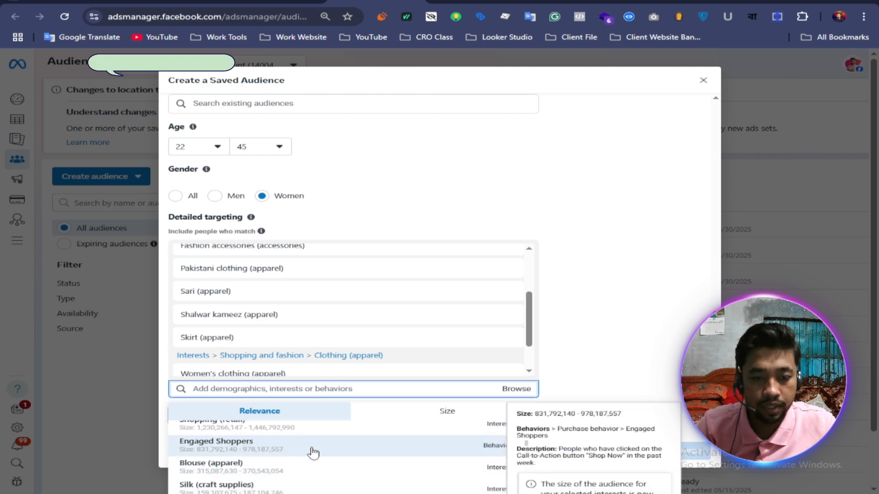
pyautogui.click(300, 455)
pyautogui.click(300, 457)
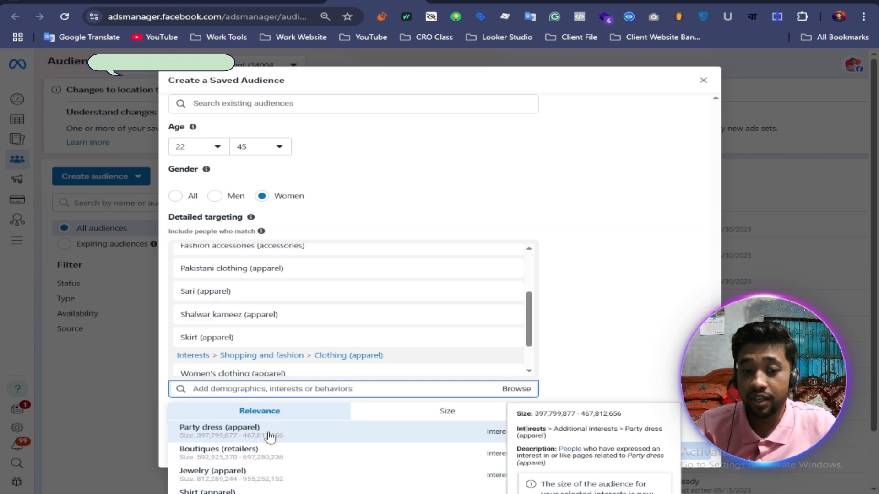
# Step: Add the suggested interests Party dress (apparel) and Jewelry (apparel) to detailed targeting
pyautogui.click(268, 432)
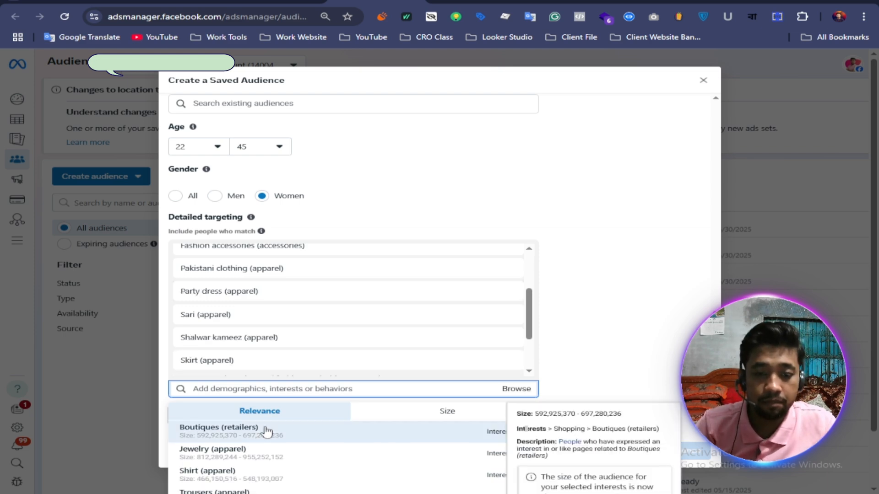
pyautogui.scroll(-3, 313, 337)
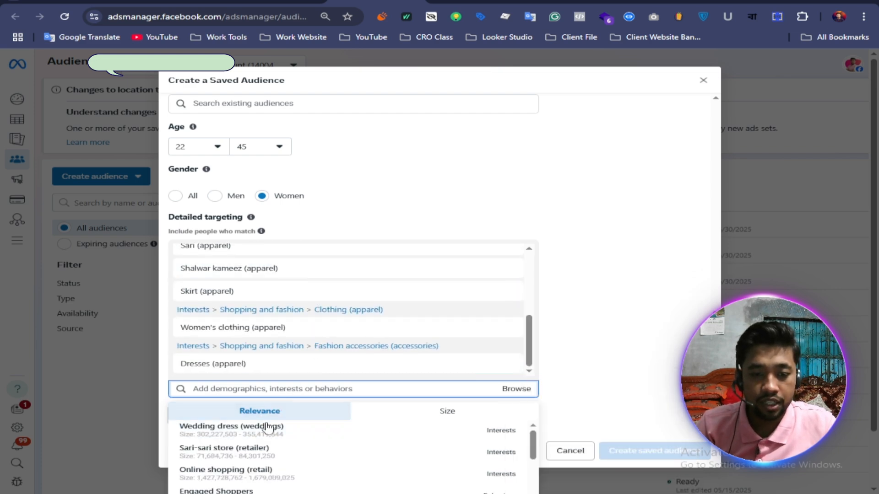
pyautogui.scroll(-1, 247, 457)
pyautogui.scroll(-5, 248, 458)
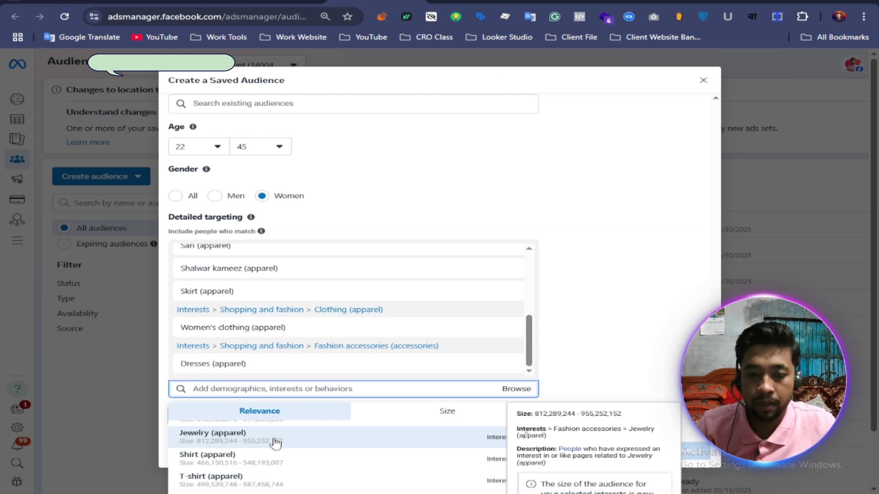
pyautogui.click(275, 440)
# Step: Look through the remaining targeting suggestions and add the interest Fashion design (design)
pyautogui.scroll(-2, 293, 445)
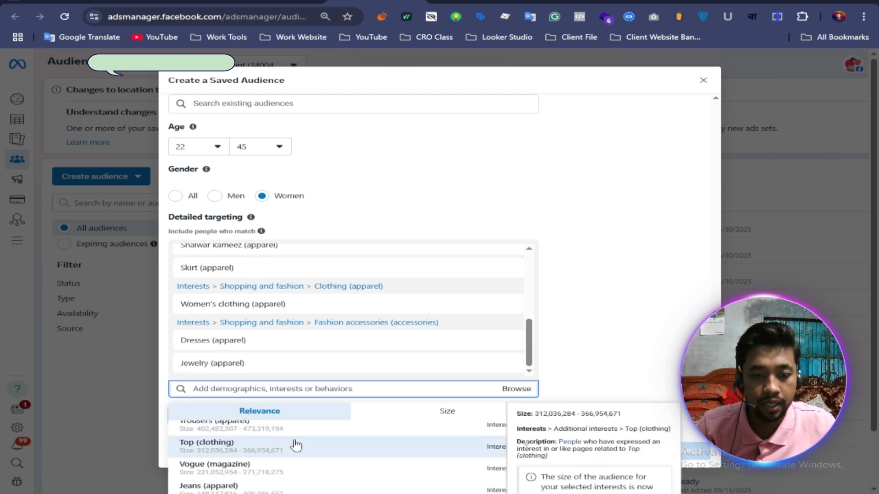
pyautogui.scroll(-3, 296, 443)
pyautogui.scroll(2, 294, 441)
pyautogui.scroll(-2, 260, 448)
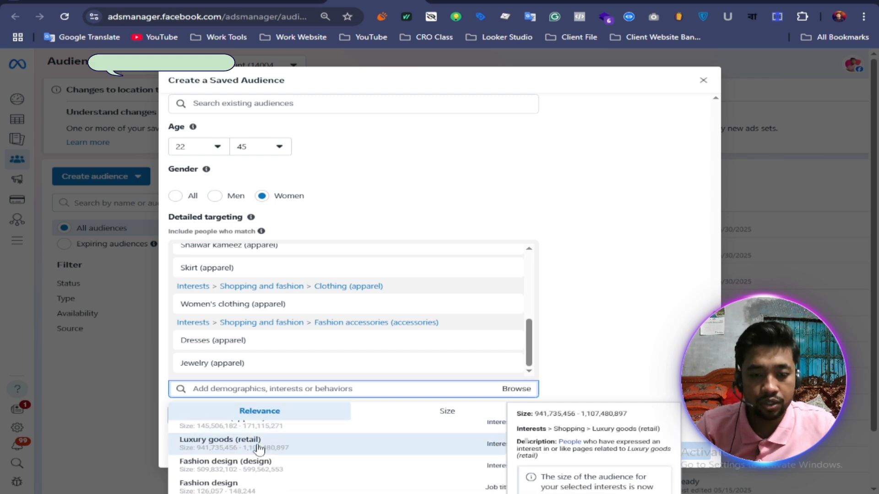
pyautogui.scroll(-2, 261, 448)
pyautogui.scroll(2, 275, 449)
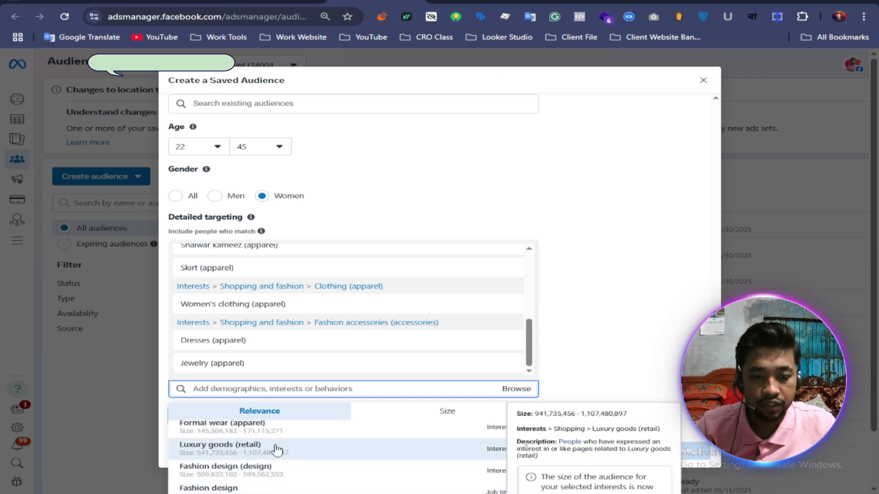
pyautogui.click(277, 450)
pyautogui.scroll(-2, 277, 449)
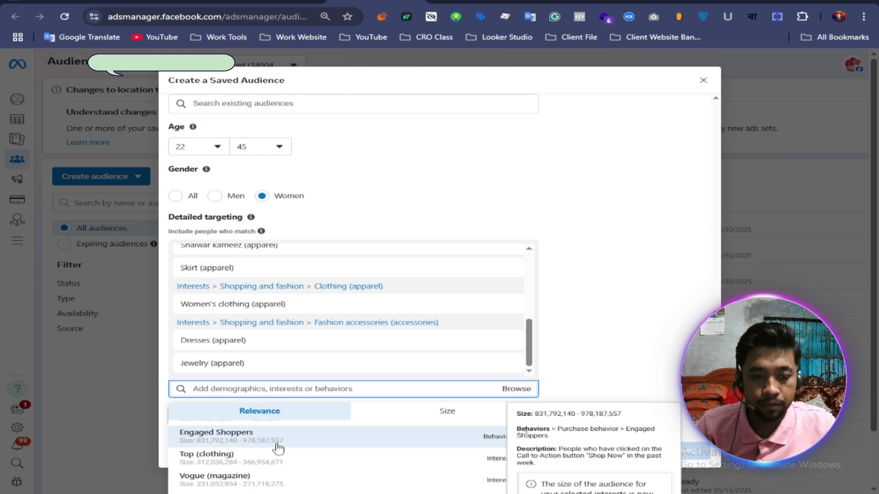
pyautogui.scroll(3, 277, 449)
pyautogui.scroll(-1, 279, 449)
pyautogui.scroll(-1, 279, 449)
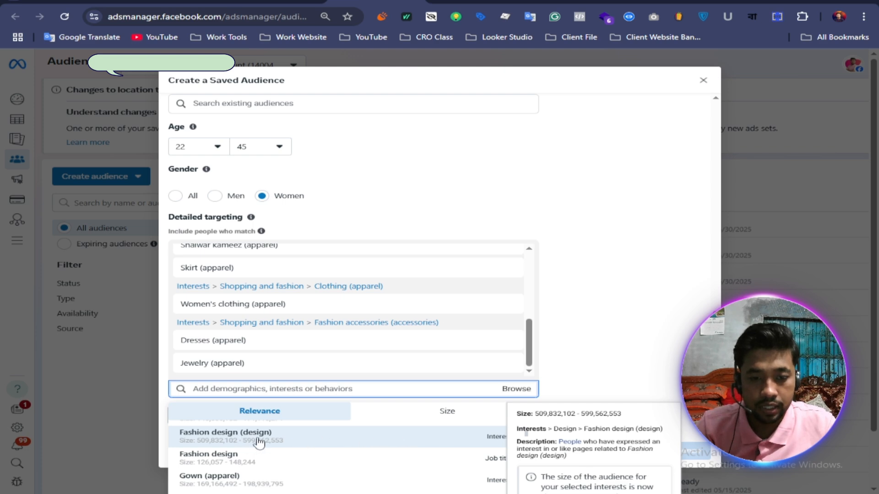
pyautogui.click(362, 441)
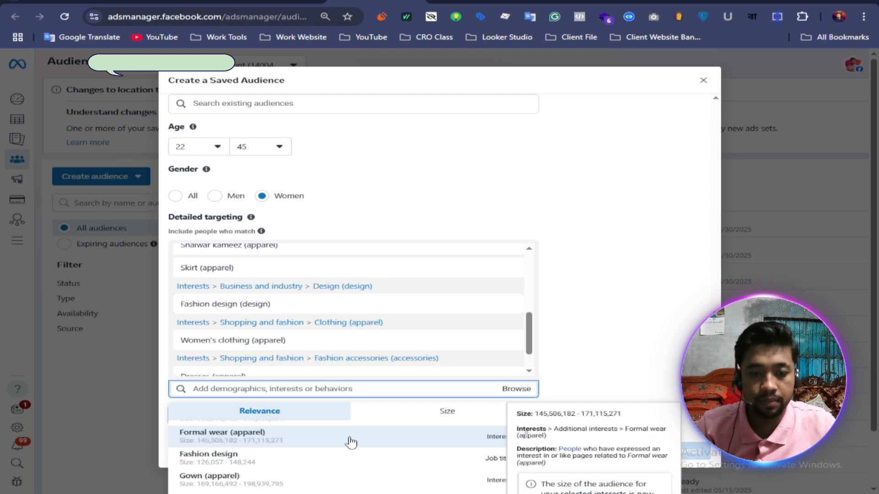
# Step: Review the full list of interests selected under detailed targeting, including the details of Women's clothing (apparel)
pyautogui.scroll(5, 405, 312)
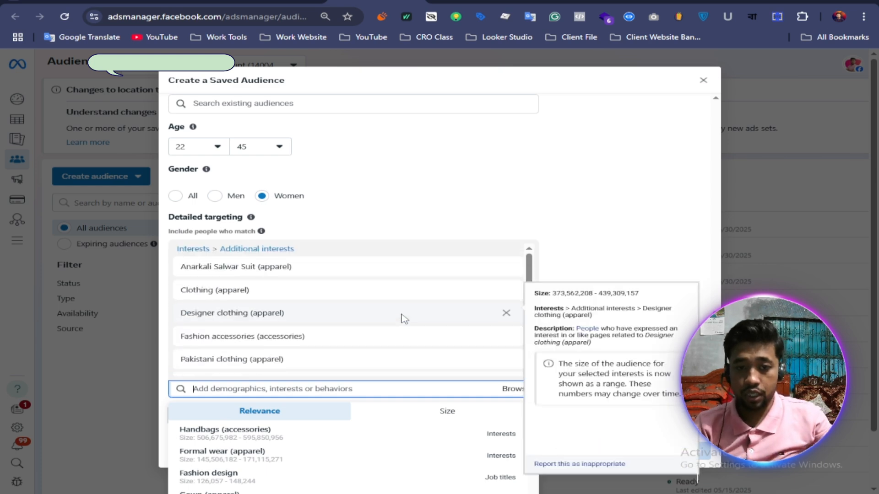
pyautogui.scroll(-2, 403, 318)
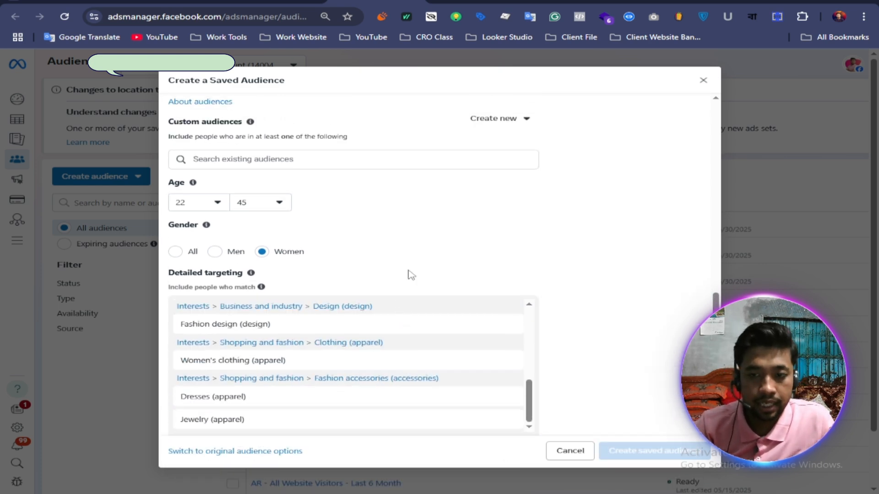
pyautogui.scroll(-2, 540, 286)
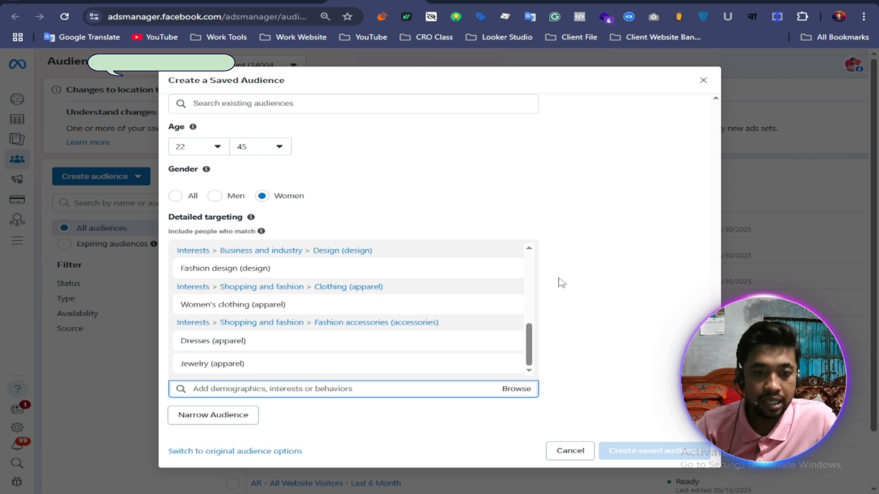
pyautogui.moveTo(278, 304)
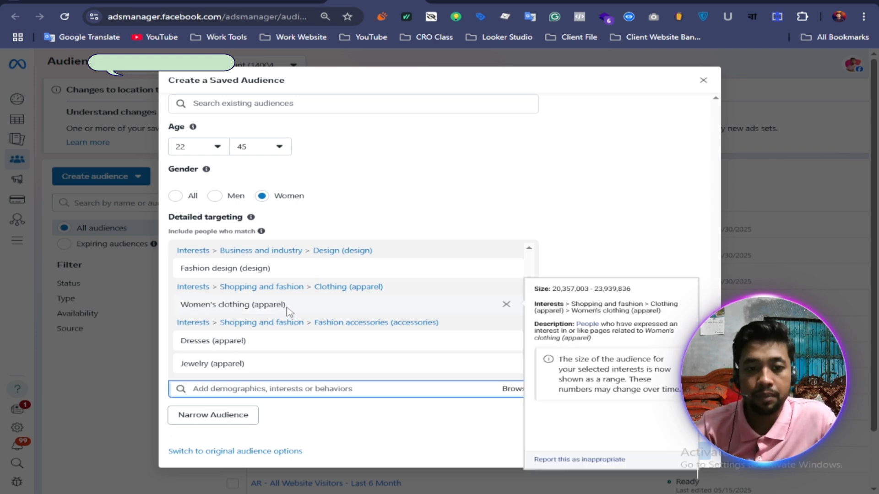
pyautogui.scroll(6, 288, 312)
pyautogui.scroll(-6, 300, 292)
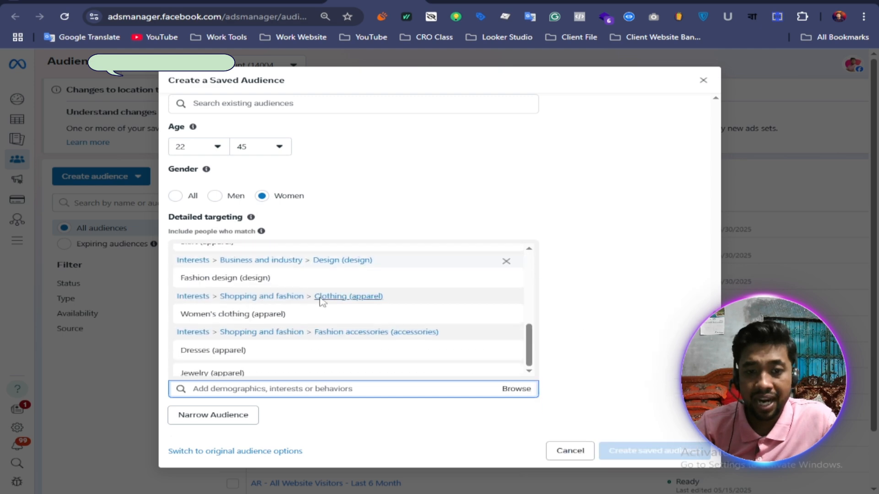
pyautogui.scroll(-1, 323, 303)
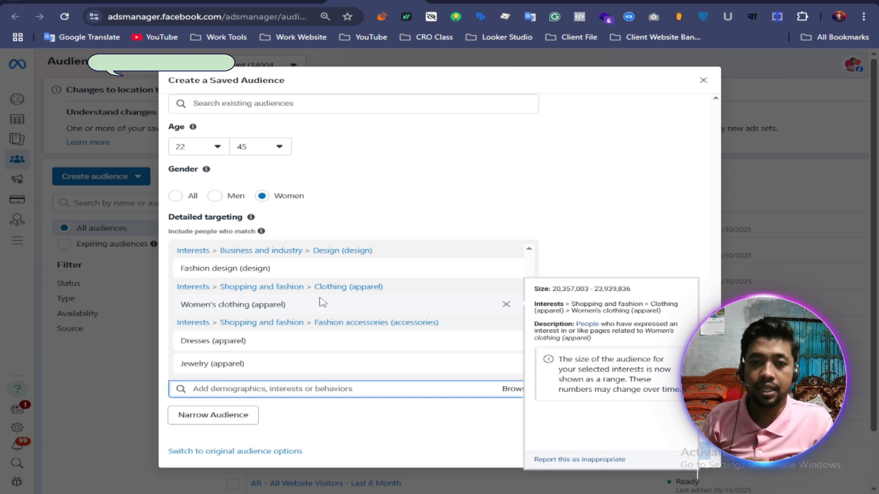
# Step: Copy the keyword university from the Notepad list and search detailed targeting for it
pyautogui.click(444, 467)
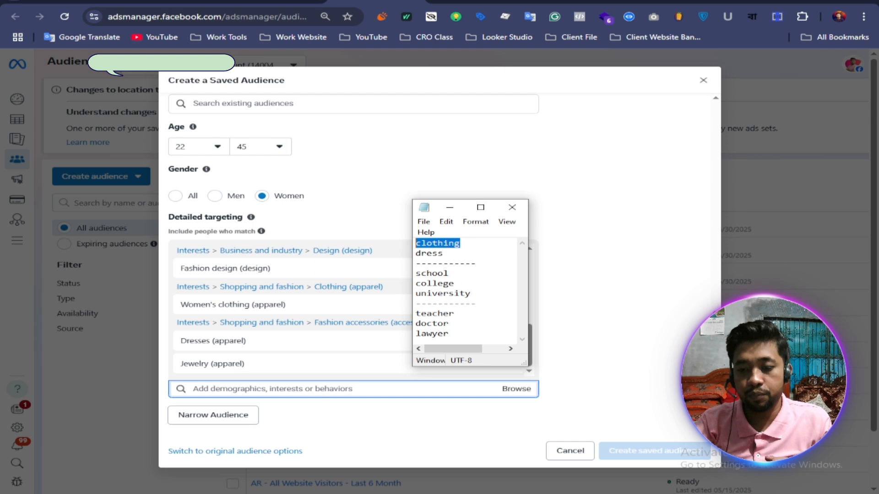
pyautogui.doubleClick(435, 275)
pyautogui.rightClick(434, 274)
pyautogui.click(463, 312)
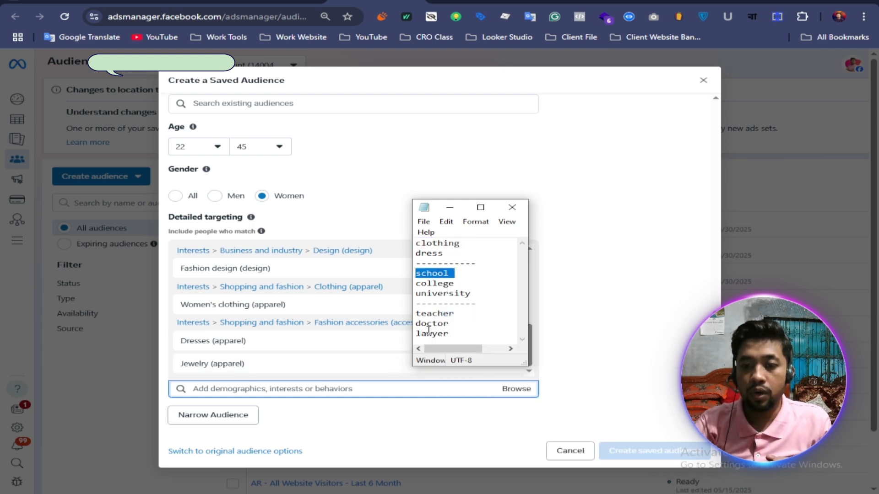
pyautogui.doubleClick(440, 294)
pyautogui.rightClick(439, 296)
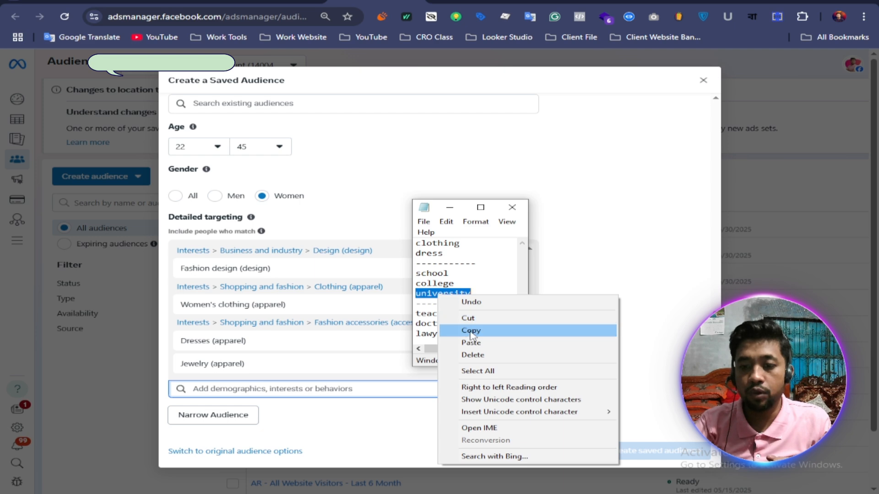
pyautogui.click(472, 330)
pyautogui.click(243, 388)
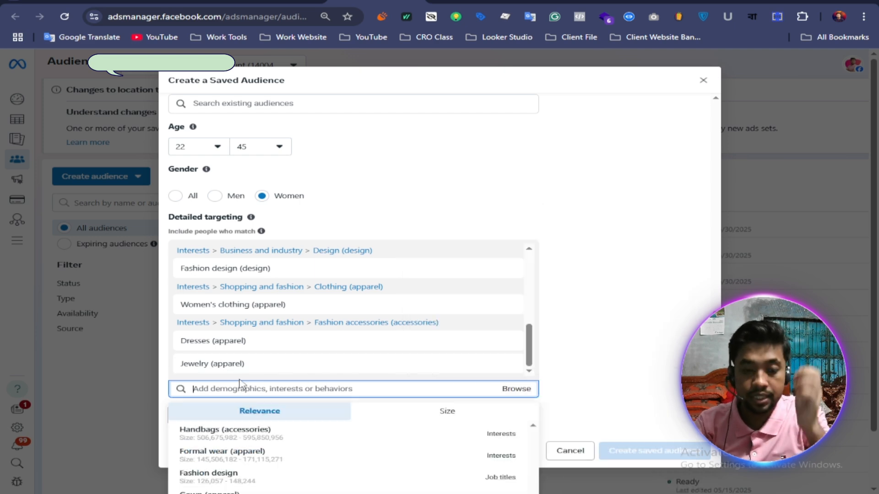
pyautogui.rightClick(243, 388)
pyautogui.click(265, 259)
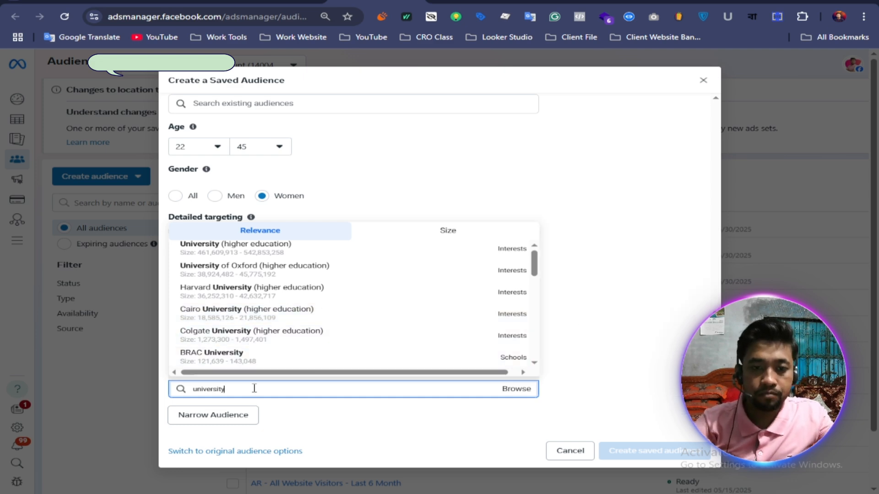
# Step: Change the detailed targeting search to dhaka university and add the interest University of Dhaka (higher education)
pyautogui.press('Down')
pyautogui.press('Left')
pyautogui.press('Left')
pyautogui.press('Left')
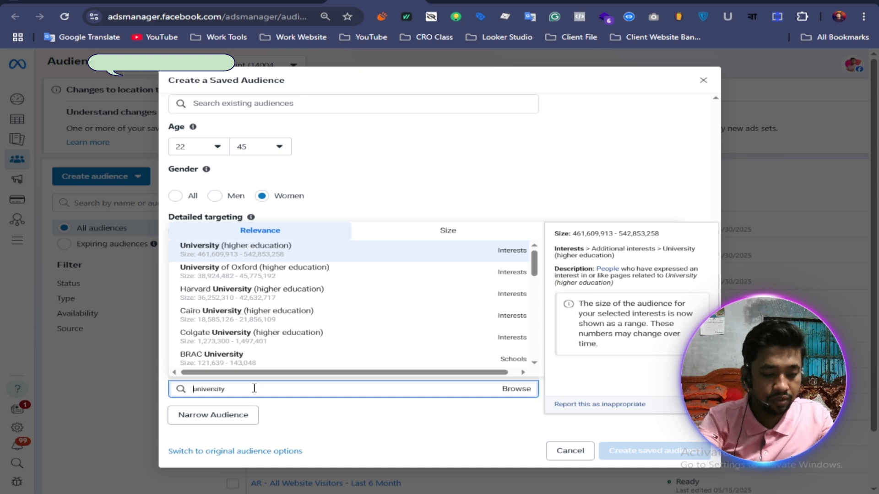
pyautogui.write('dhak ')
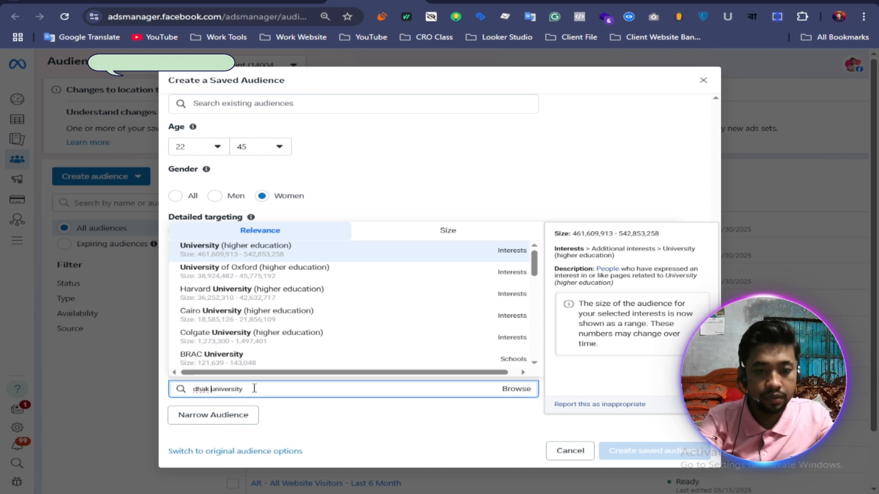
pyautogui.write('a')
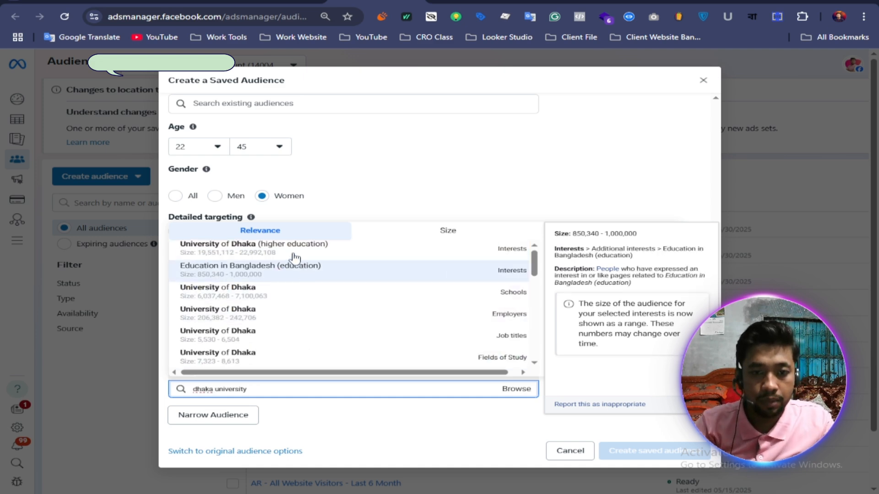
pyautogui.click(289, 251)
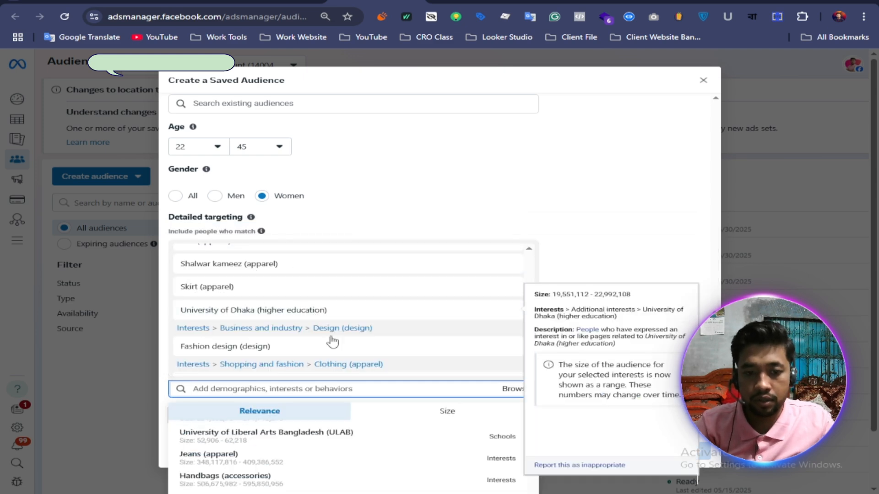
# Step: Find University of Dhaka (higher education) among the selected interests and remove it
pyautogui.scroll(3, 338, 307)
pyautogui.scroll(-3, 325, 306)
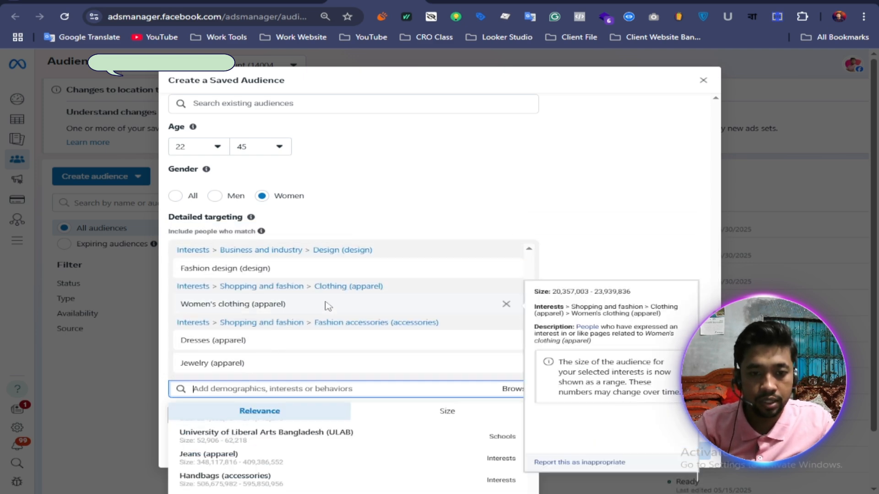
pyautogui.scroll(1, 294, 314)
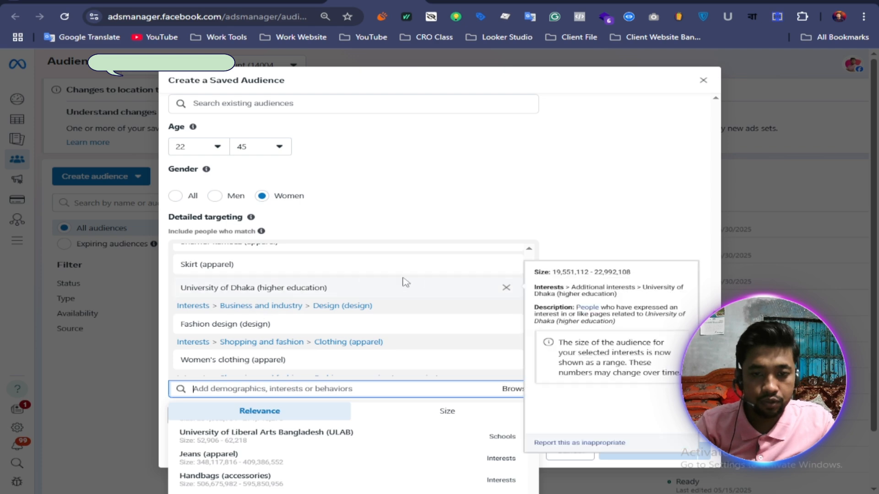
pyautogui.click(506, 288)
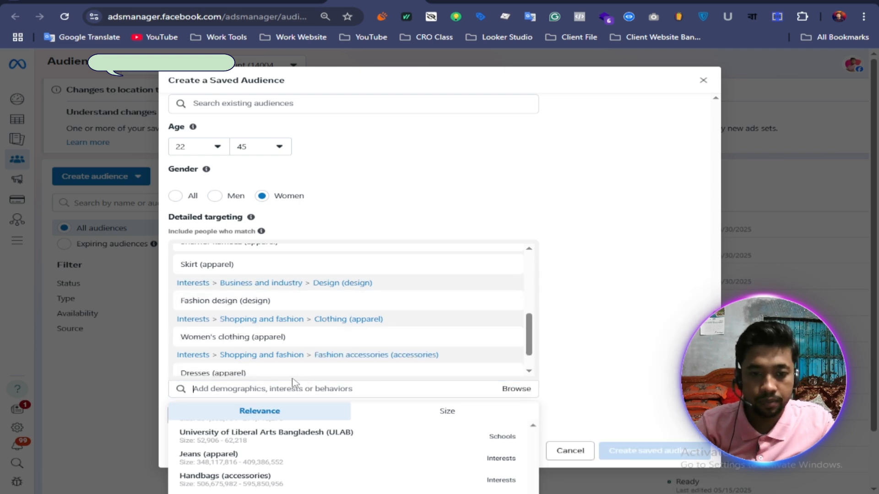
# Step: Search detailed targeting for Dhaka university and add the University of Dhaka entry of type Schools
pyautogui.click(226, 387)
pyautogui.write('dhak')
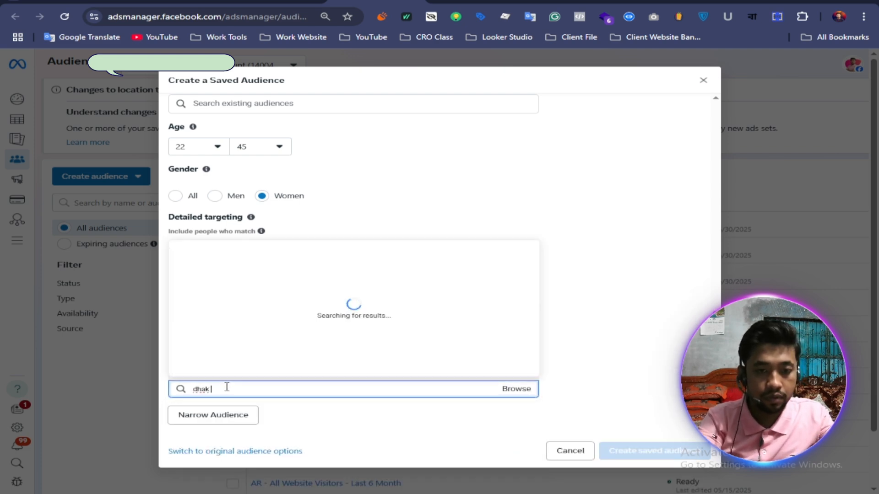
pyautogui.write('a uni')
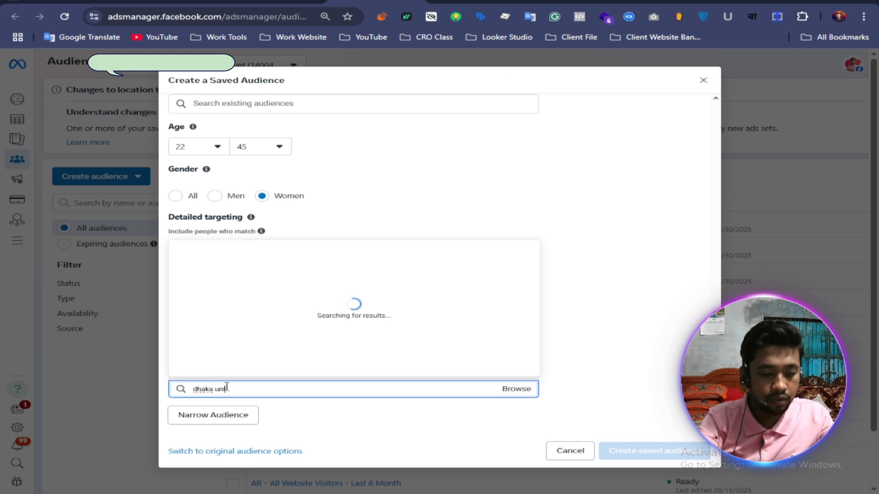
pyautogui.write('versity')
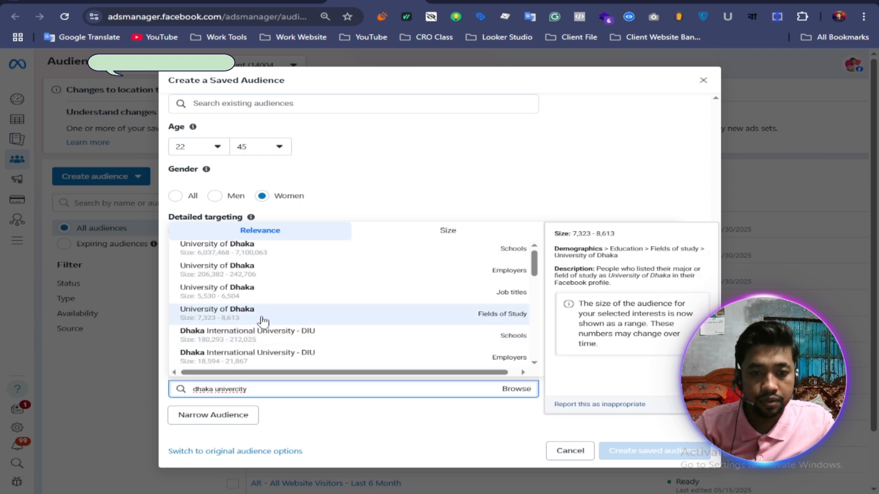
pyautogui.click(490, 253)
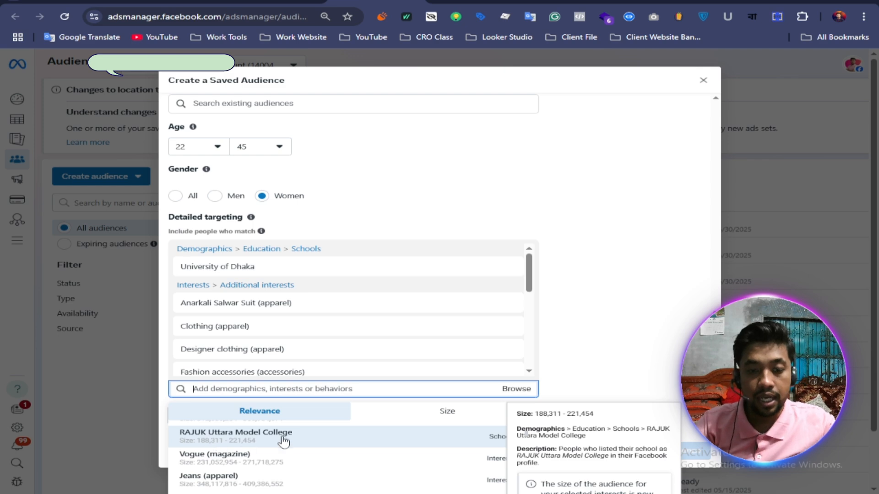
# Step: Add the suggested schools RAJUK Uttara Model College, Daffodil International University, Bir Shreshtha Noor Mohammad Public College and University of Liberal Arts Bangladesh (ULAB)
pyautogui.click(315, 443)
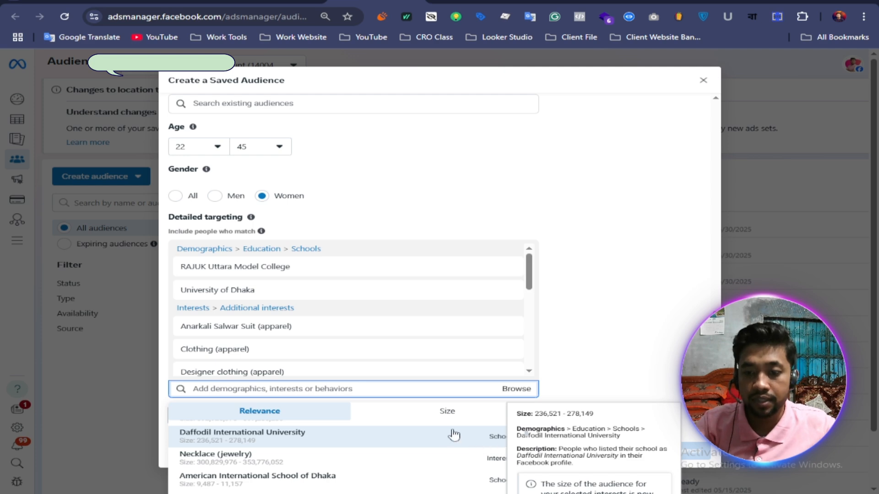
pyautogui.click(312, 446)
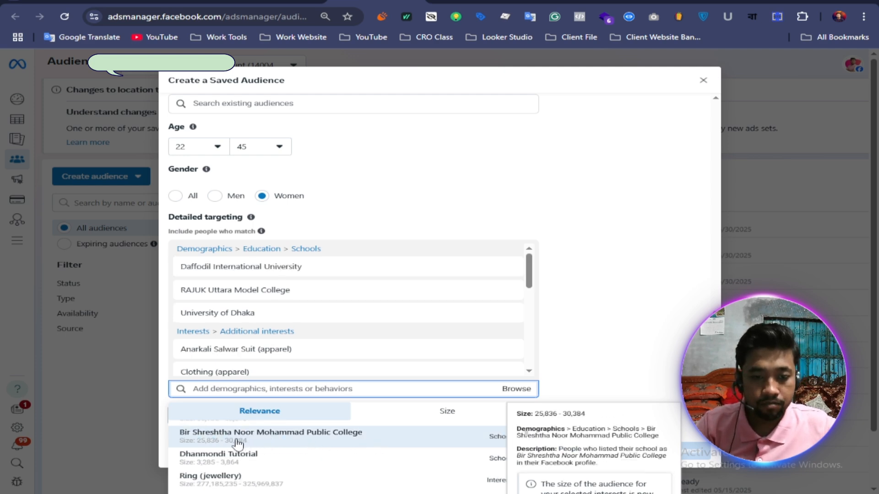
pyautogui.click(280, 442)
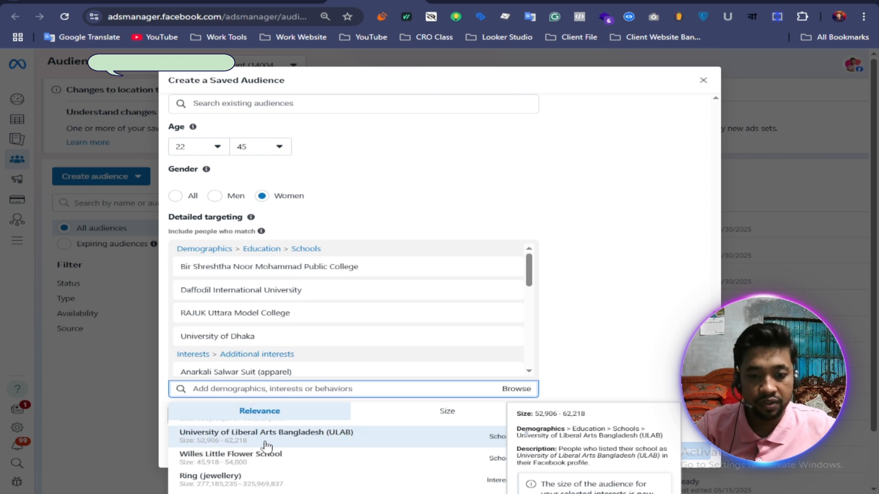
pyautogui.click(327, 442)
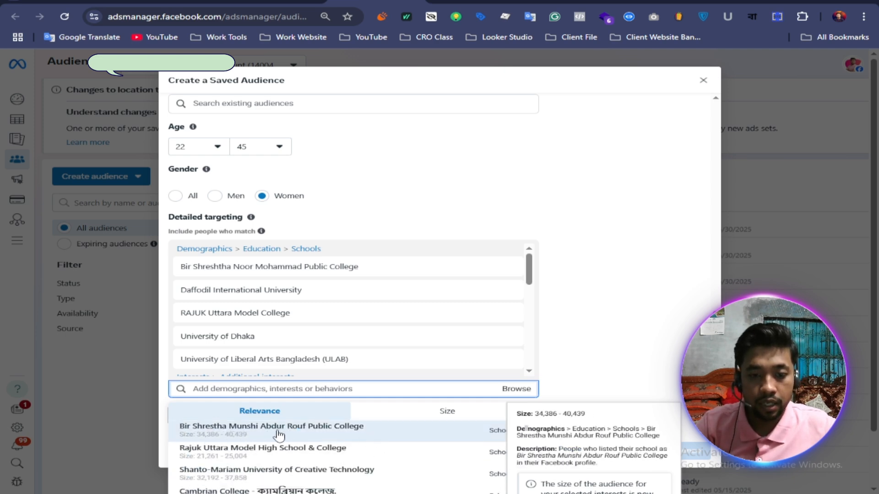
# Step: Add the suggested schools Bir Shrestha Munshi Abdur Rouf Public College, Rajuk Uttara Model High School & College, Cambrian College and Shanto-Mariam University of Creative Technology
pyautogui.click(319, 436)
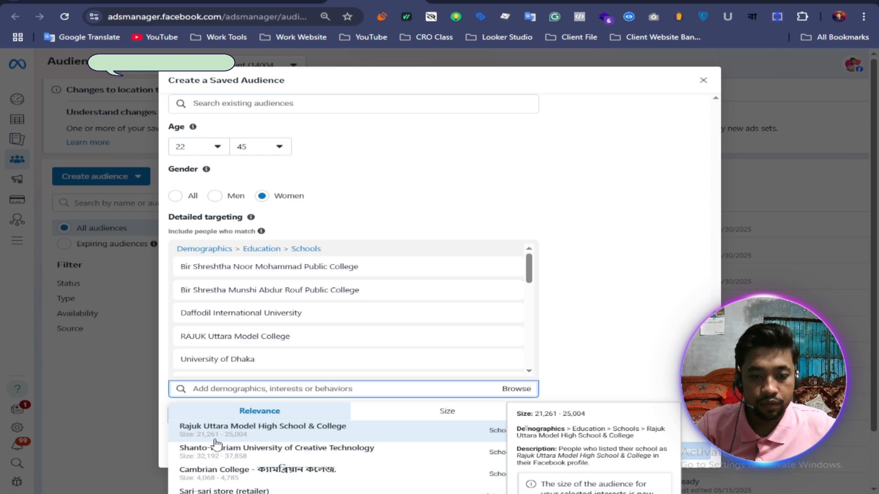
pyautogui.click(322, 438)
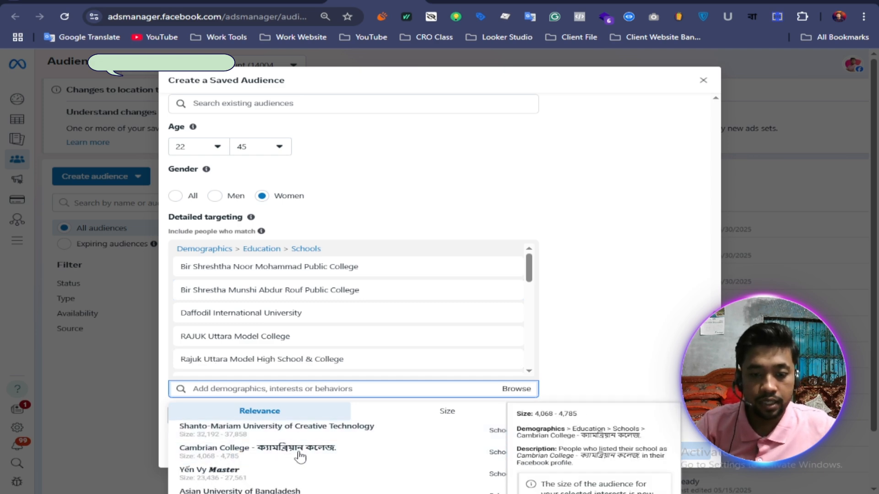
pyautogui.click(333, 455)
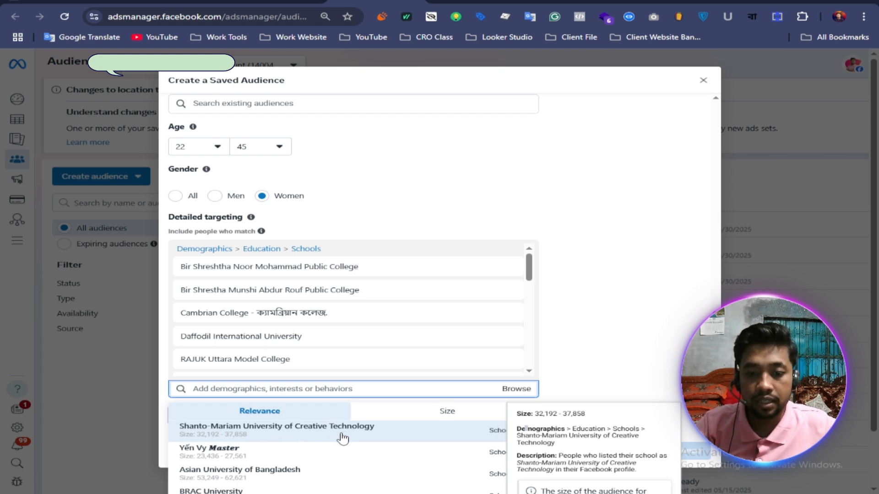
pyautogui.click(365, 435)
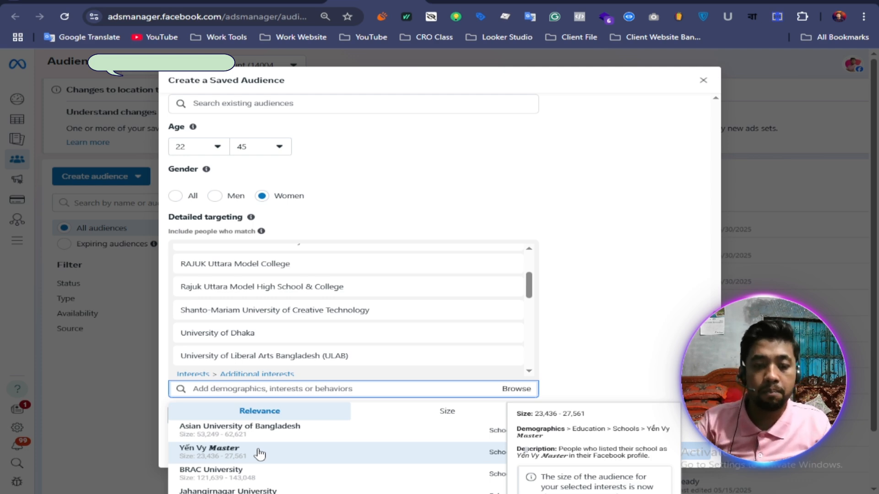
# Step: Add the suggested schools Jahangirnagar University and North South University to detailed targeting
pyautogui.scroll(-1, 260, 454)
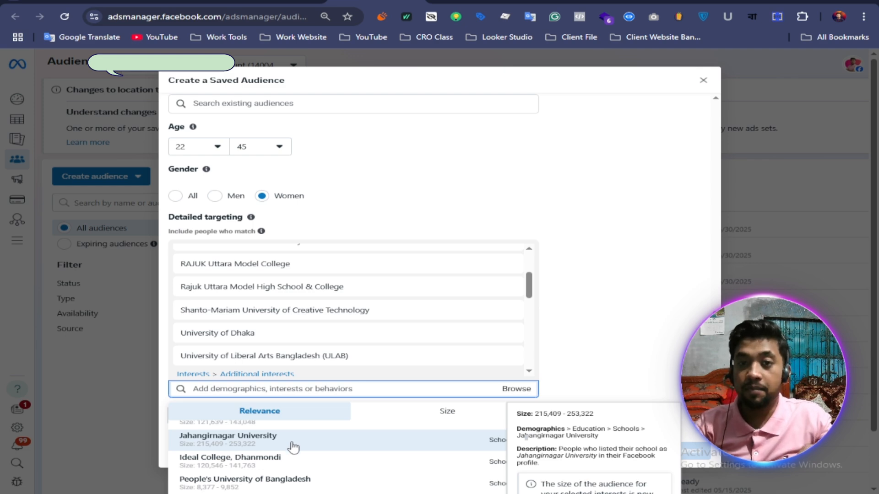
pyautogui.click(262, 448)
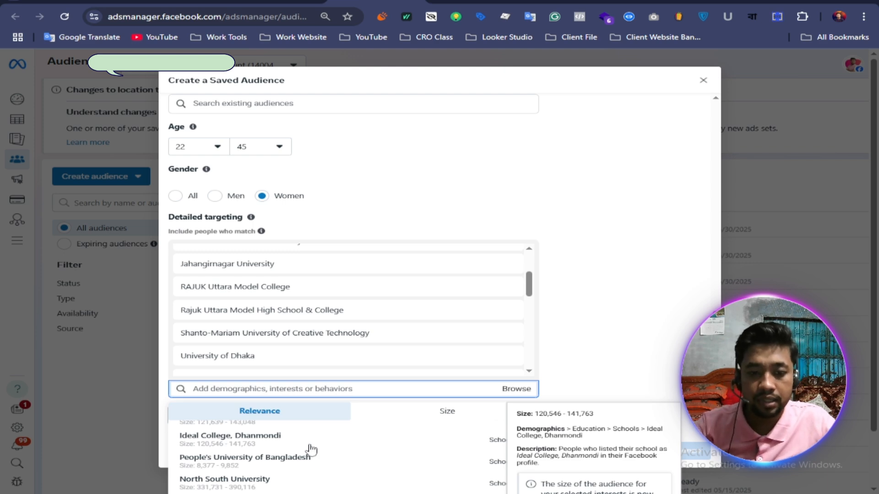
pyautogui.scroll(-1, 311, 451)
pyautogui.scroll(1, 309, 449)
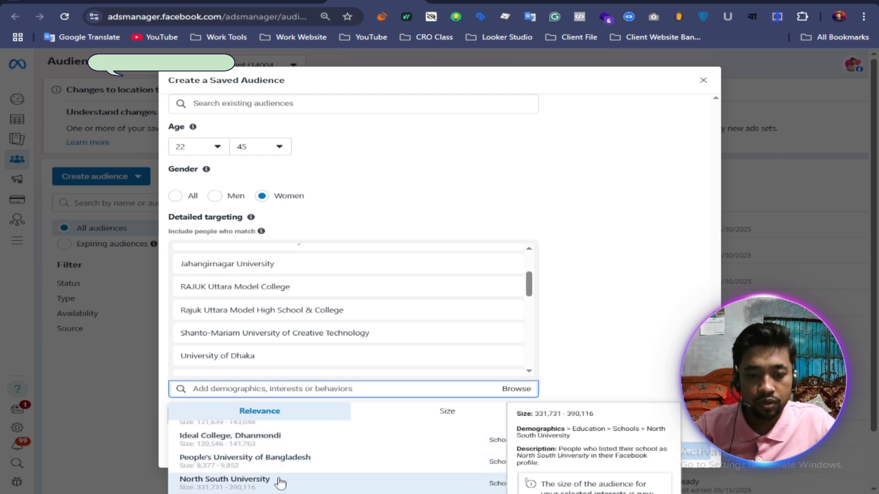
pyautogui.click(321, 478)
# Step: Add Bangladesh Medical College from the suggested schools and review the list of selected schools
pyautogui.scroll(1, 314, 471)
pyautogui.scroll(-2, 329, 475)
pyautogui.scroll(-4, 328, 474)
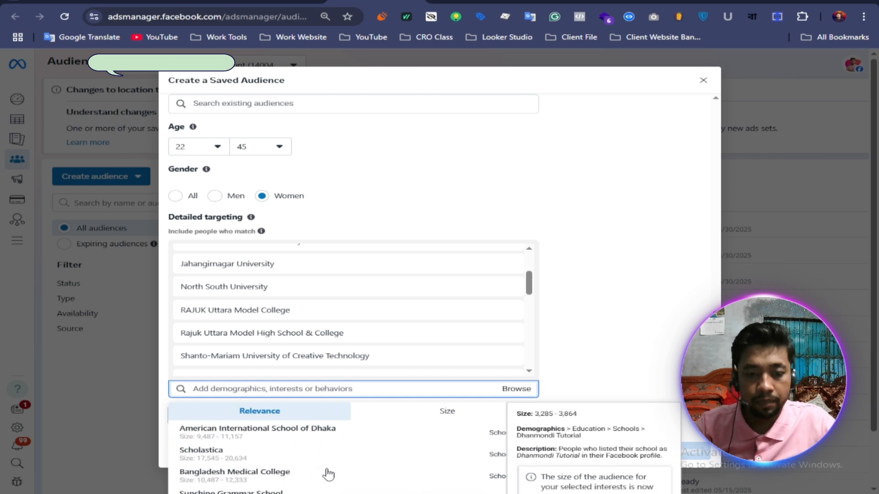
pyautogui.scroll(3, 294, 438)
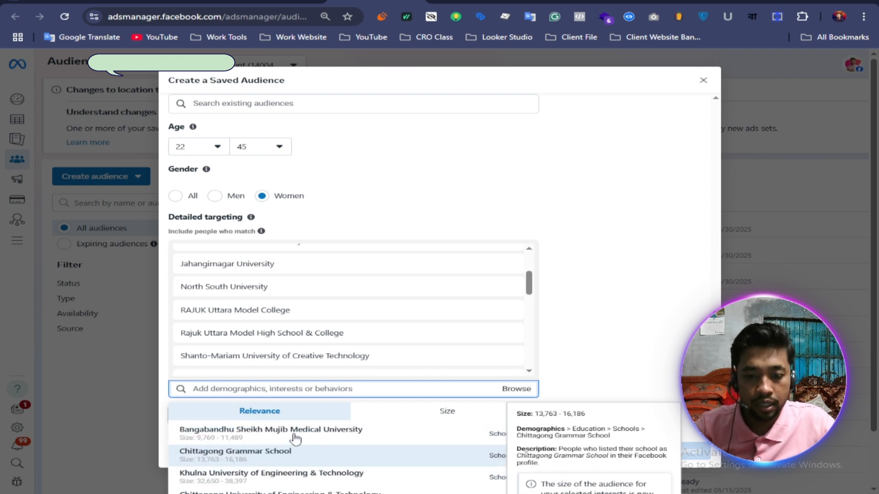
pyautogui.scroll(-1, 284, 470)
pyautogui.scroll(-1, 284, 468)
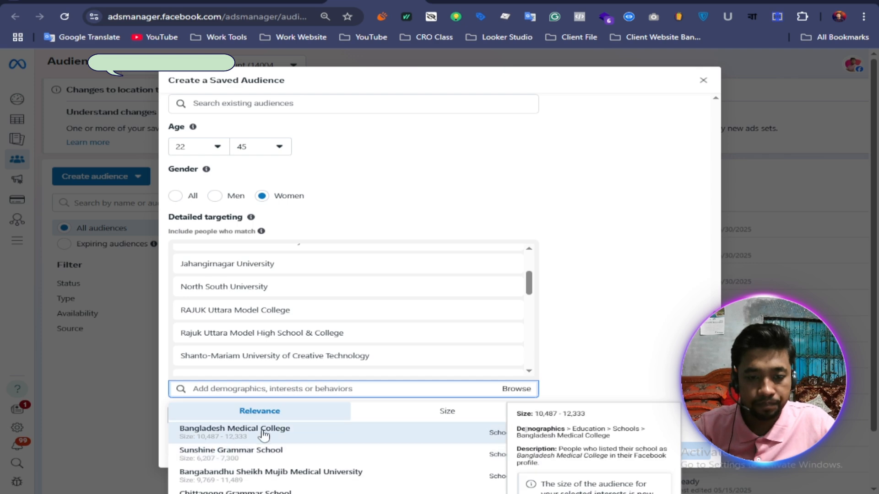
pyautogui.click(287, 434)
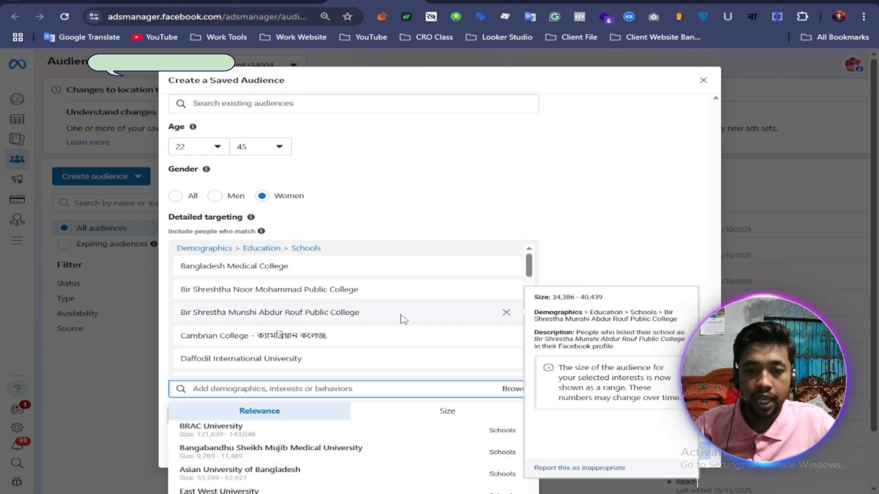
pyautogui.scroll(-2, 402, 319)
pyautogui.scroll(2, 403, 319)
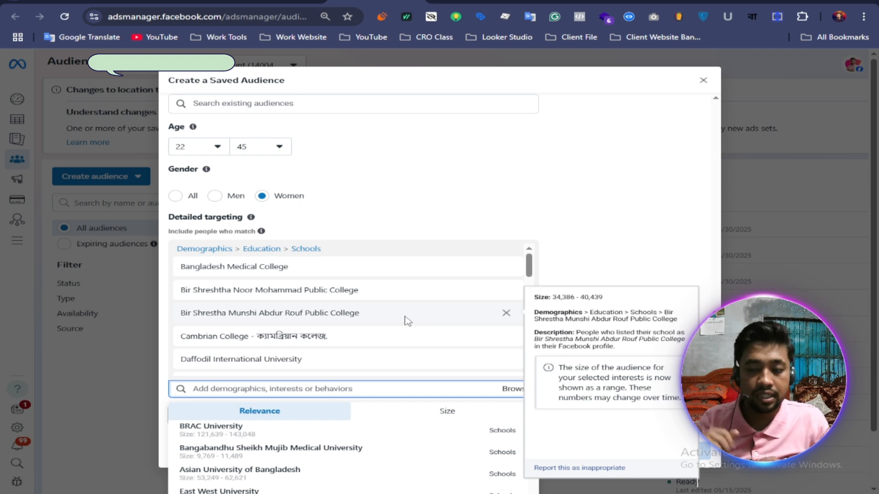
# Step: Switch to the Notepad keyword list, widen its window and copy the keyword "teacher"
pyautogui.hotkey('alt', 'Tab')
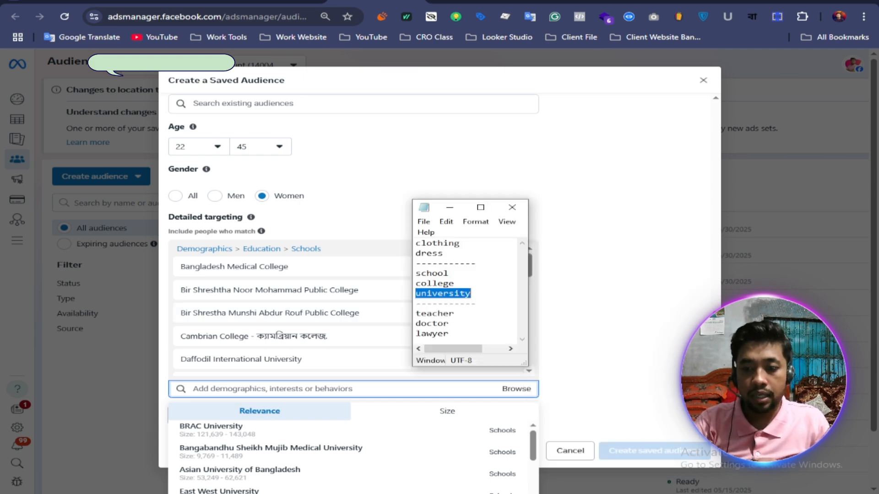
pyautogui.moveTo(471, 350); pyautogui.dragTo(481, 350)
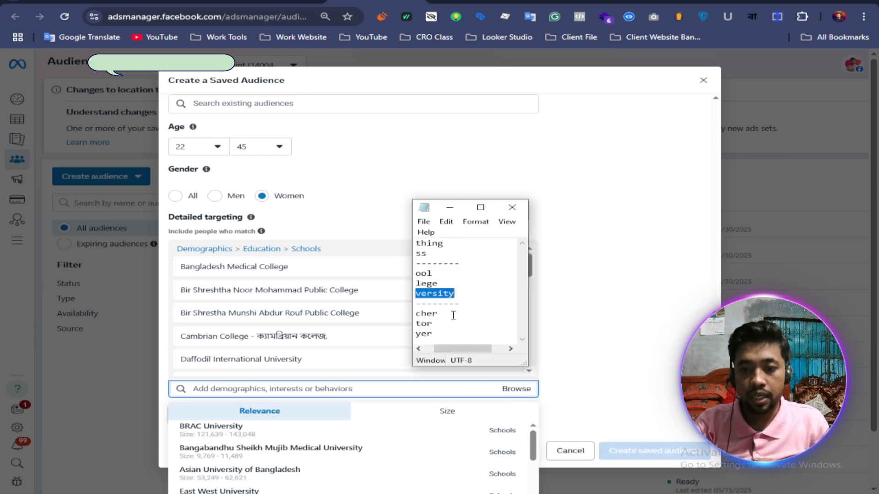
pyautogui.hscroll(-1, 460, 313)
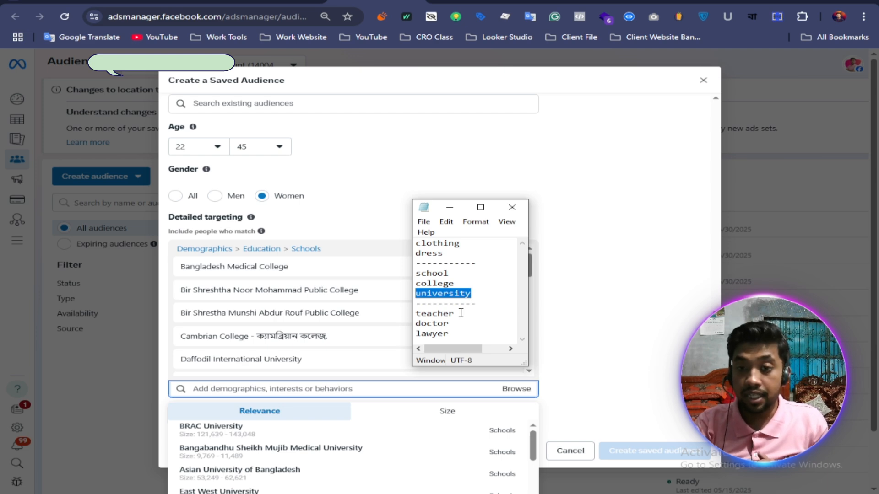
pyautogui.moveTo(411, 279); pyautogui.dragTo(342, 282)
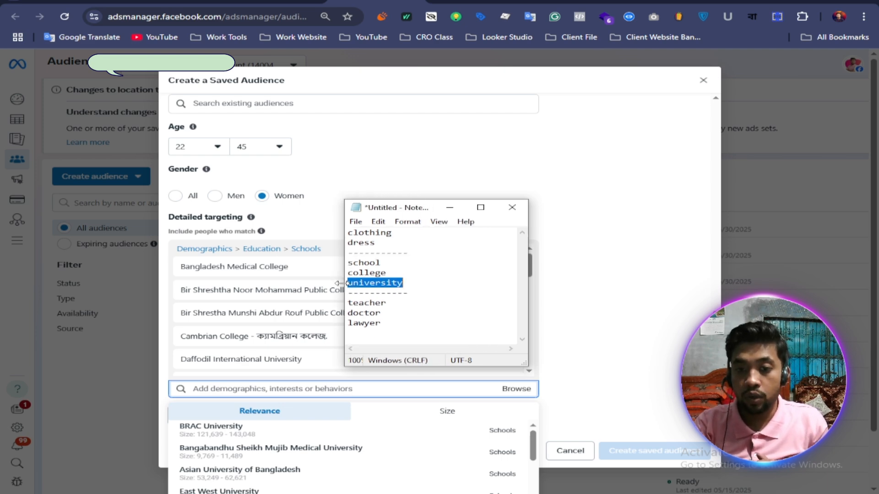
pyautogui.click(429, 285)
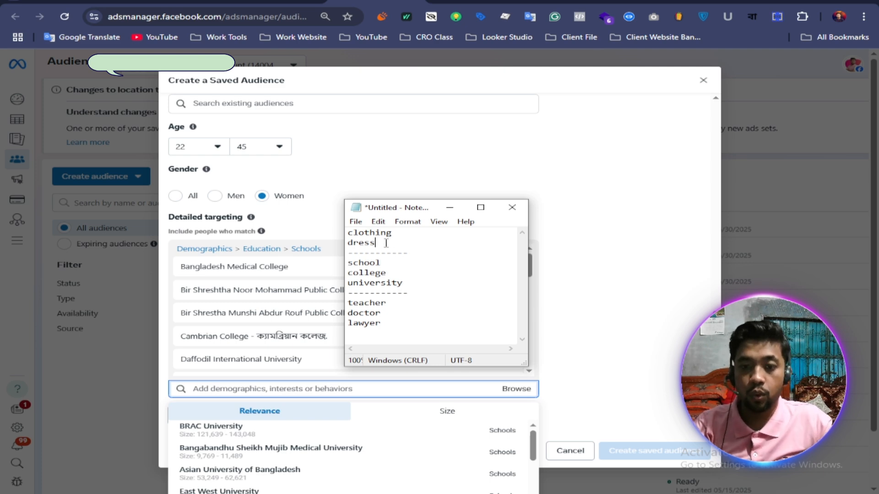
pyautogui.doubleClick(370, 304)
pyautogui.hotkey('ctrl', 'c')
pyautogui.rightClick(370, 303)
pyautogui.click(398, 342)
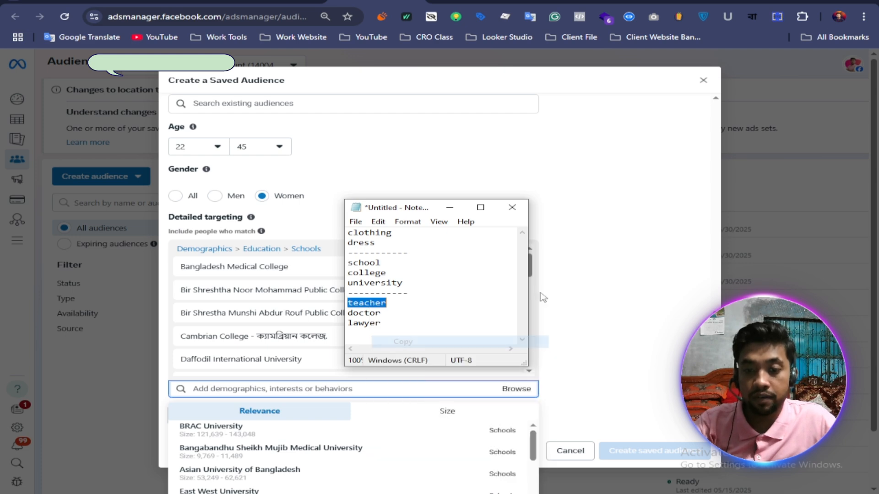
# Step: Return to the saved audience, search detailed targeting for "teacher" and add the Teacher job title
pyautogui.click(603, 287)
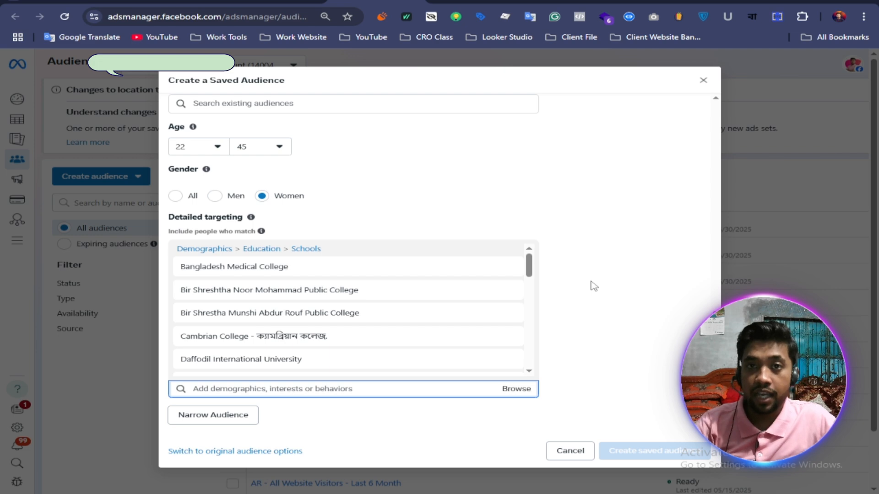
pyautogui.rightClick(255, 389)
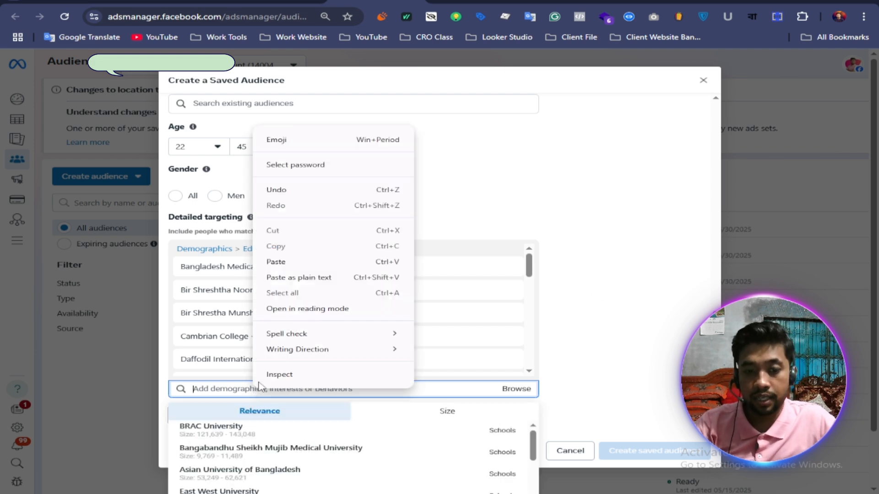
pyautogui.click(270, 260)
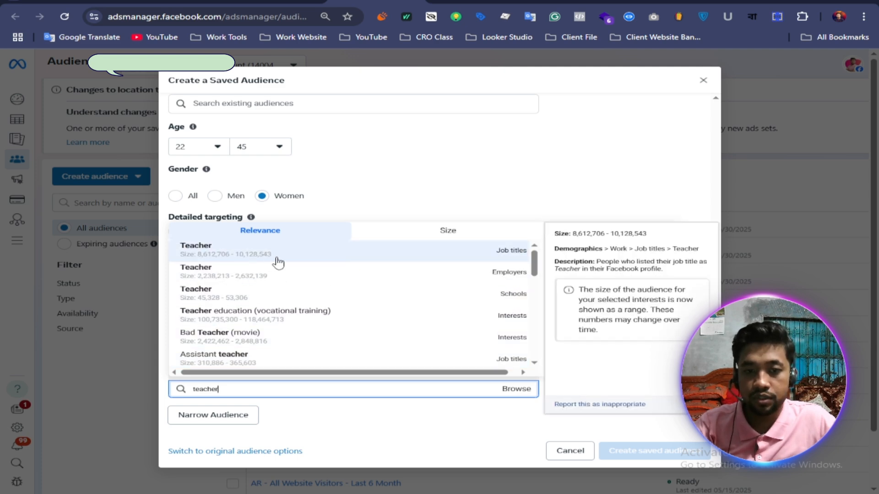
pyautogui.click(435, 259)
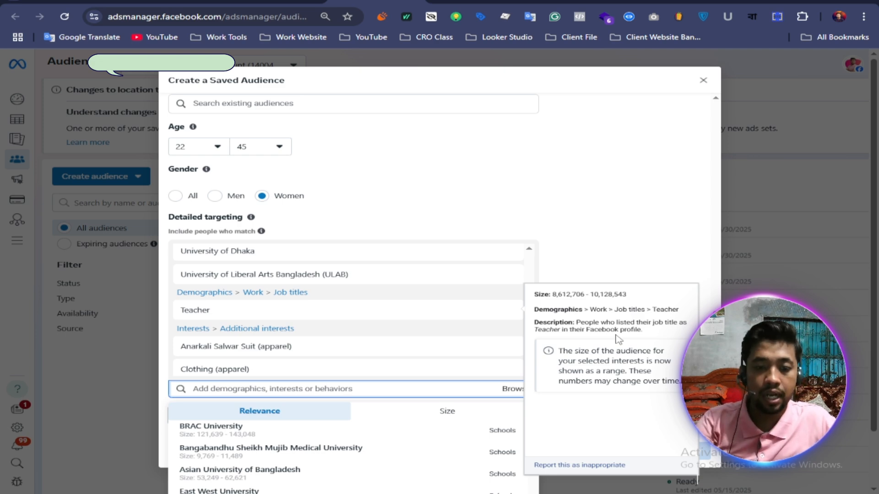
# Step: Search detailed targeting for "teacher" again and examine the other related job titles, employers and interests
pyautogui.scroll(-3, 268, 448)
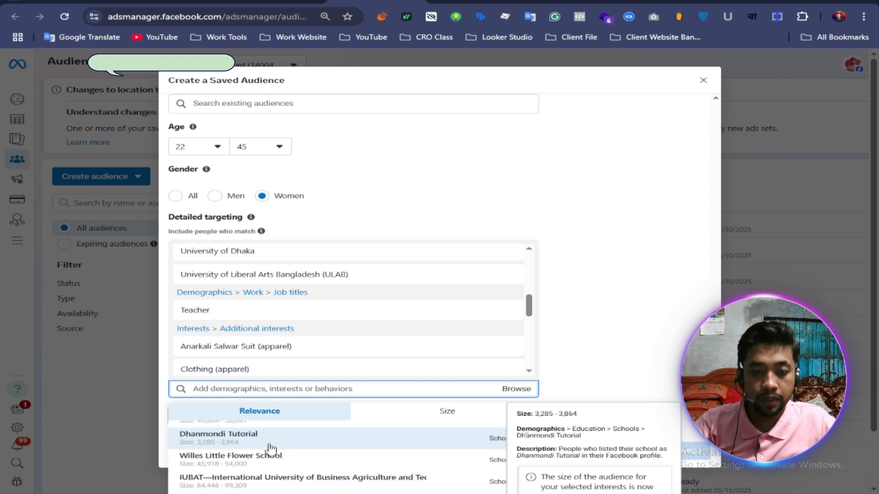
pyautogui.scroll(2, 275, 449)
pyautogui.rightClick(243, 388)
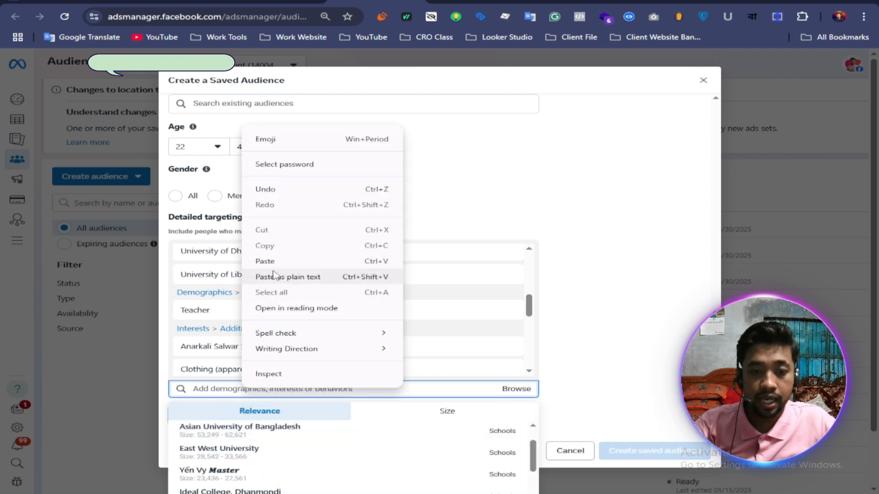
pyautogui.click(275, 260)
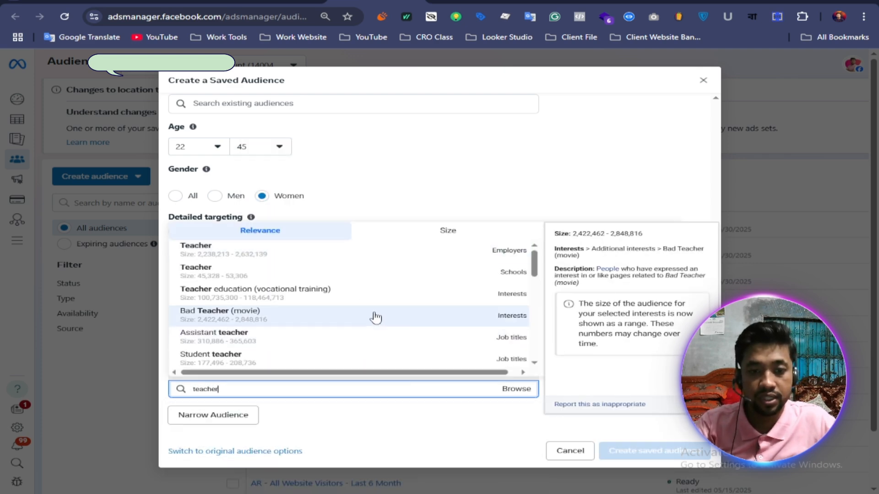
pyautogui.scroll(-2, 397, 311)
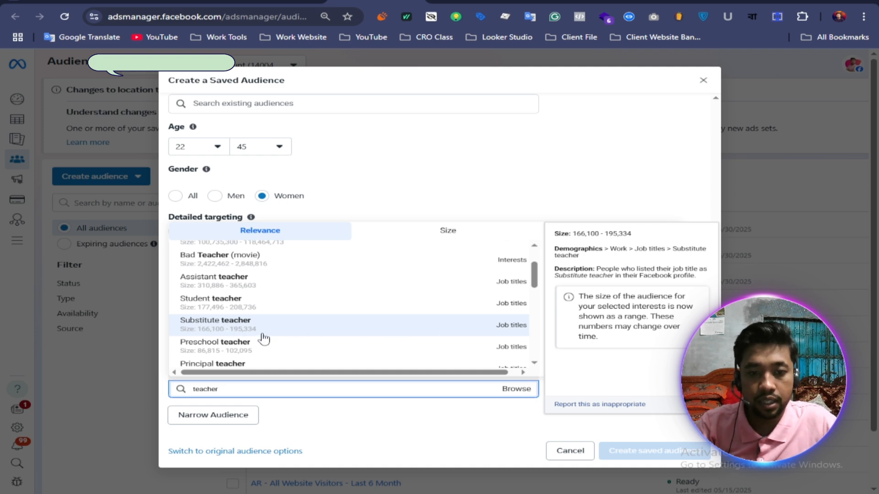
pyautogui.scroll(-1, 262, 337)
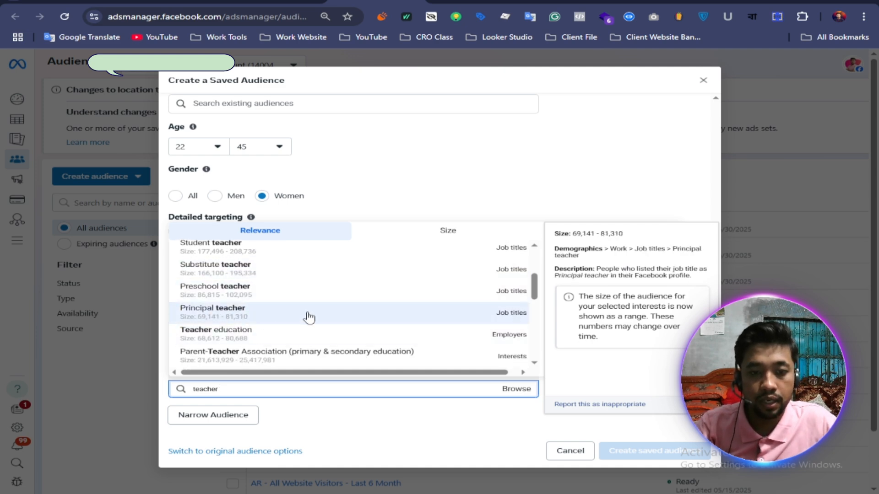
pyautogui.scroll(-1, 307, 316)
pyautogui.scroll(-1, 305, 317)
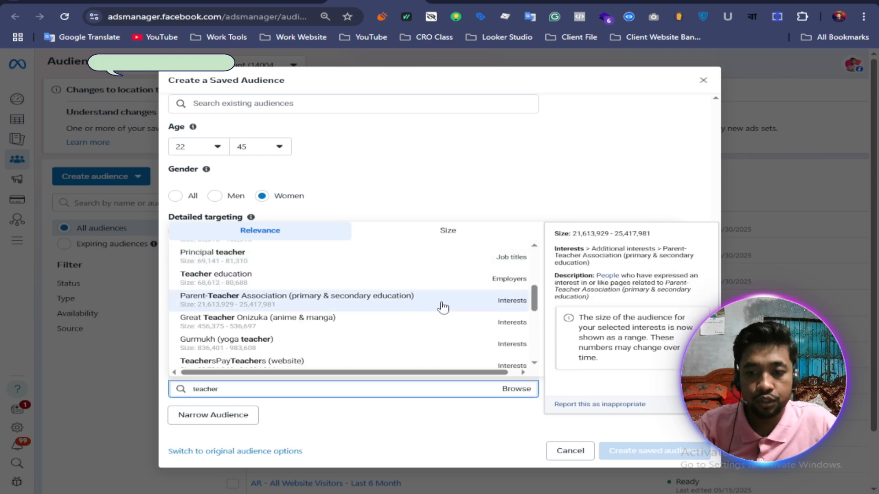
pyautogui.scroll(-3, 389, 320)
pyautogui.scroll(-1, 353, 334)
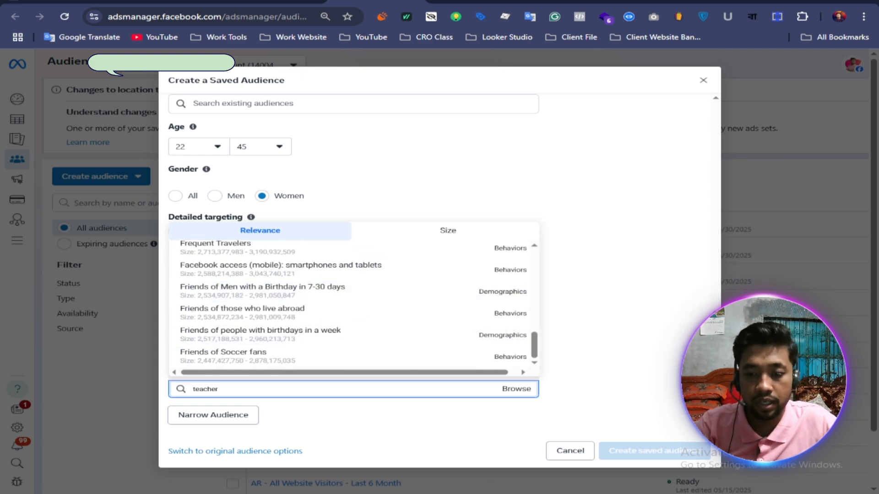
# Step: Copy "doctor" from the Notepad keyword list, search detailed targeting for it and add the Doctor job title
pyautogui.hotkey('alt', 'Tab')
pyautogui.doubleClick(366, 313)
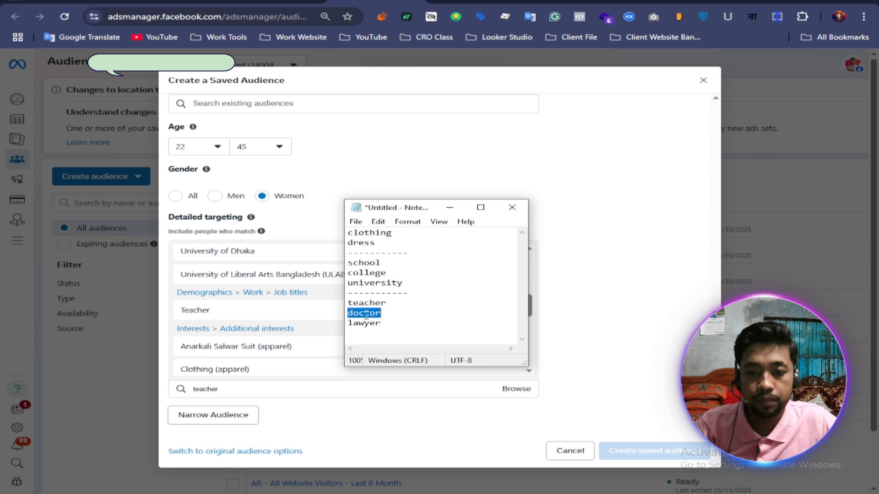
pyautogui.rightClick(365, 313)
pyautogui.click(400, 351)
pyautogui.click(247, 402)
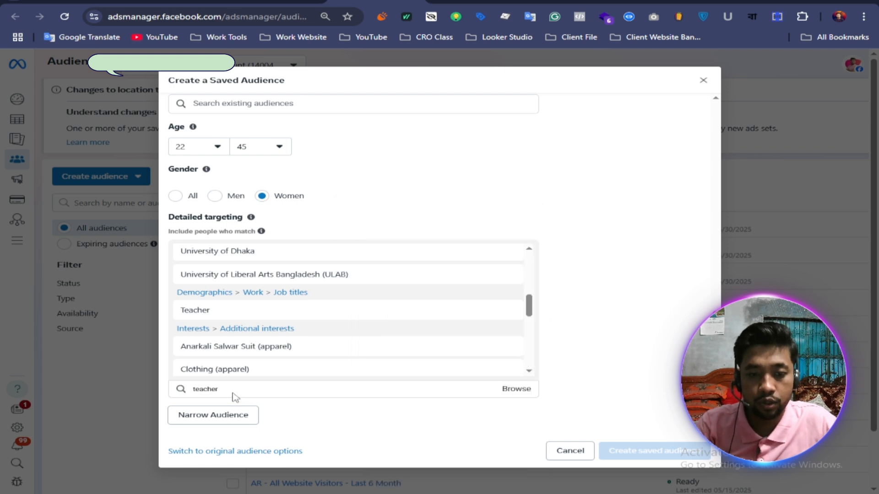
pyautogui.click(237, 389)
pyautogui.rightClick(237, 390)
pyautogui.click(281, 264)
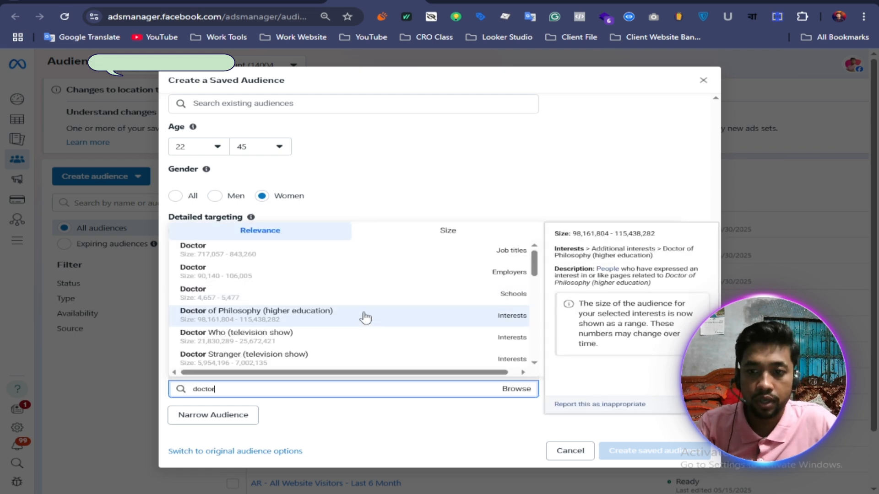
pyautogui.click(301, 254)
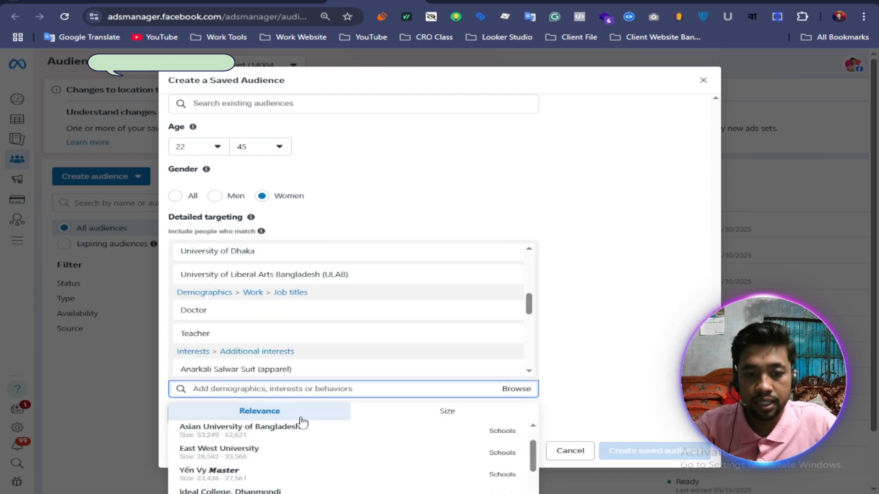
# Step: Copy "lawyer" from the Notepad keyword list, search detailed targeting for it and add the Lawyer job title
pyautogui.hotkey('alt', 'Tab')
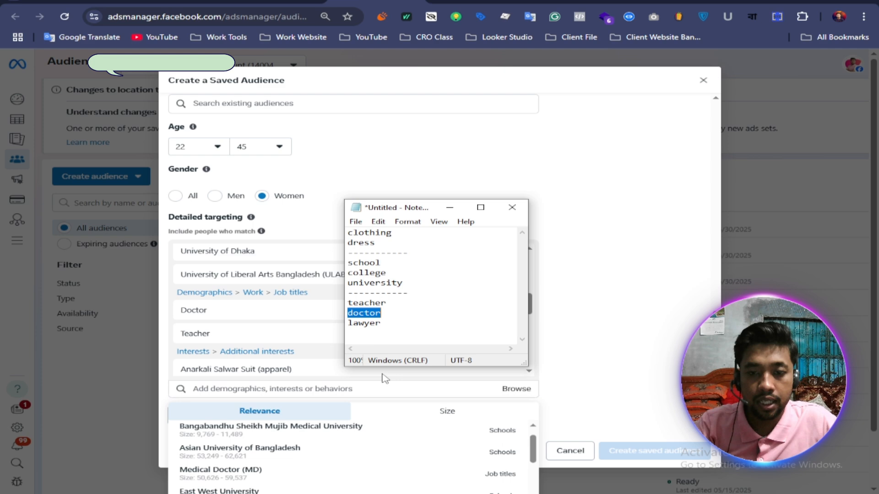
pyautogui.doubleClick(371, 322)
pyautogui.rightClick(369, 322)
pyautogui.click(412, 359)
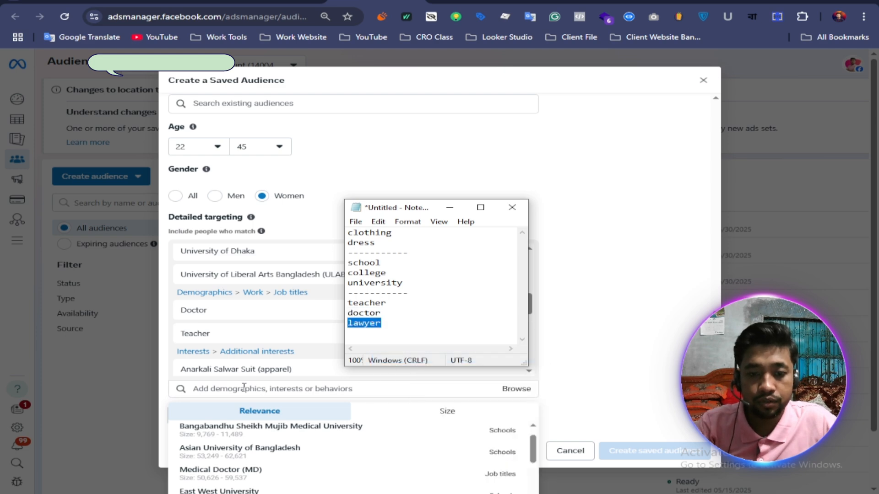
pyautogui.click(244, 388)
pyautogui.rightClick(244, 388)
pyautogui.click(274, 277)
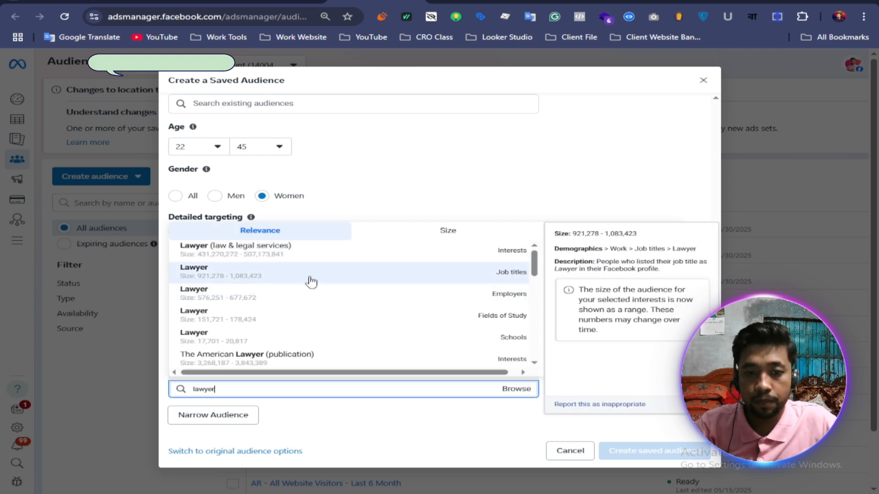
pyautogui.click(311, 280)
pyautogui.click(598, 279)
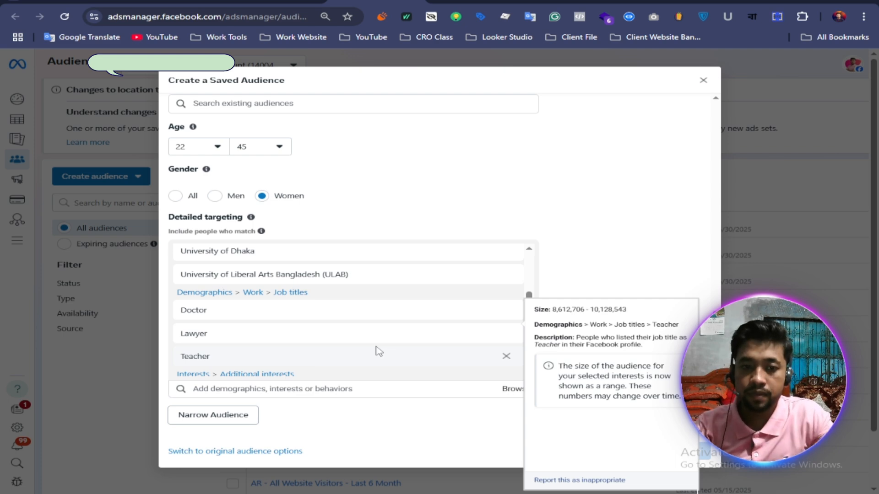
# Step: Narrow the audience to people who must also match the interest Online shopping (retail), found by searching for "online"
pyautogui.scroll(10, 372, 347)
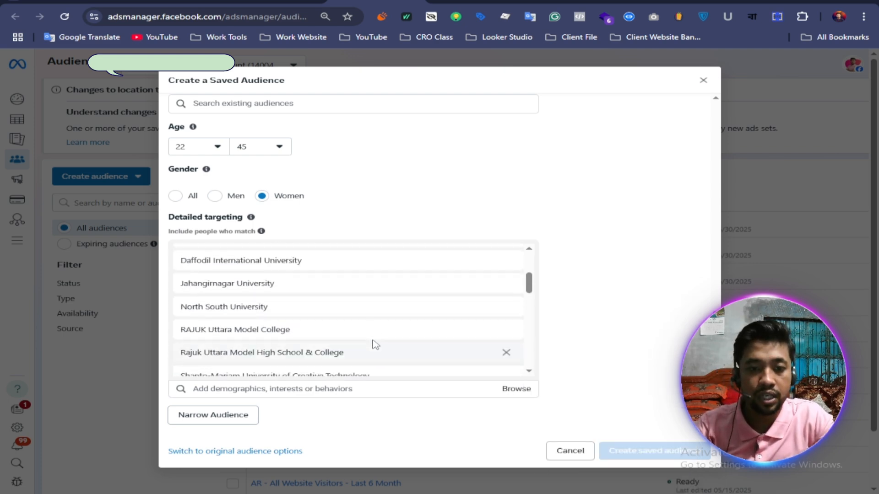
pyautogui.scroll(-6, 373, 323)
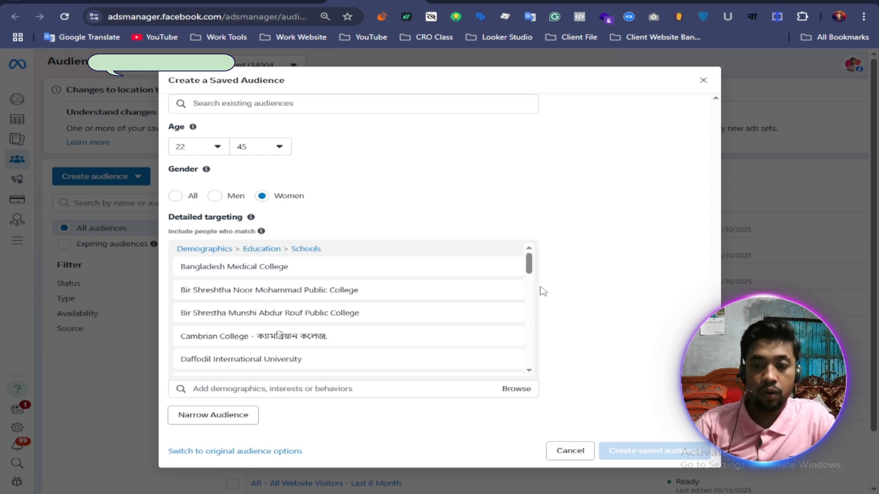
pyautogui.scroll(-5, 348, 318)
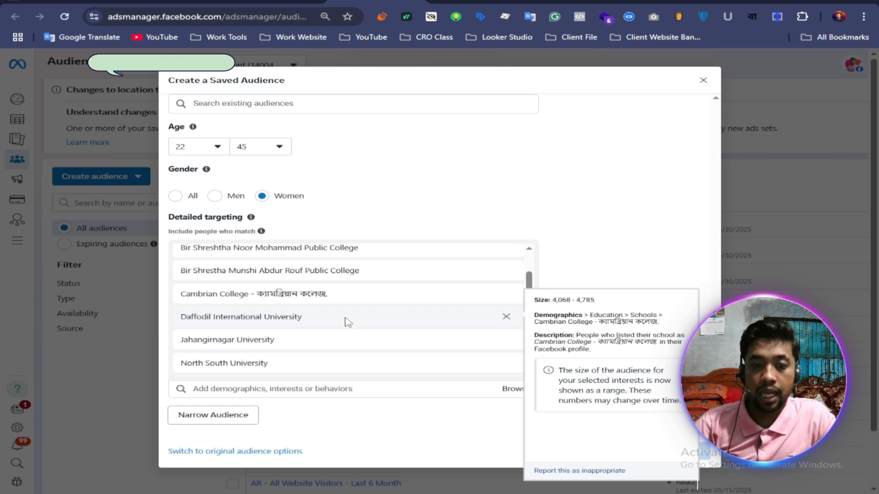
pyautogui.click(231, 417)
pyautogui.click(262, 415)
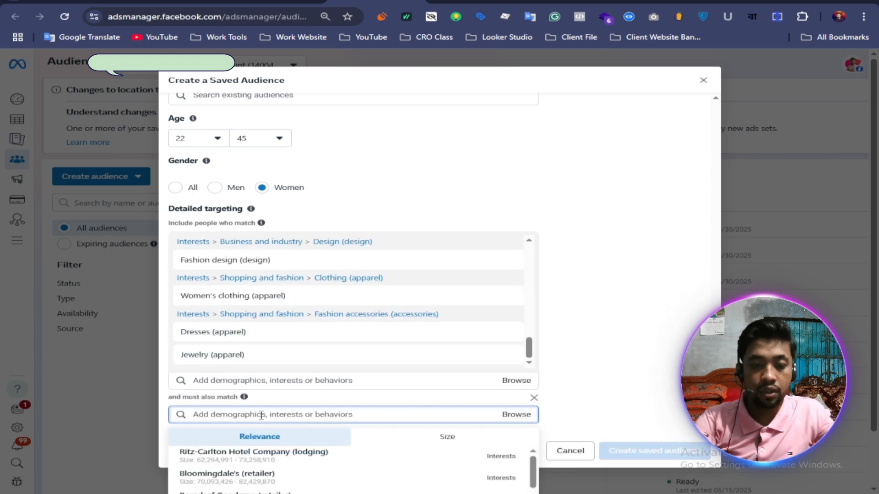
pyautogui.write('onlin')
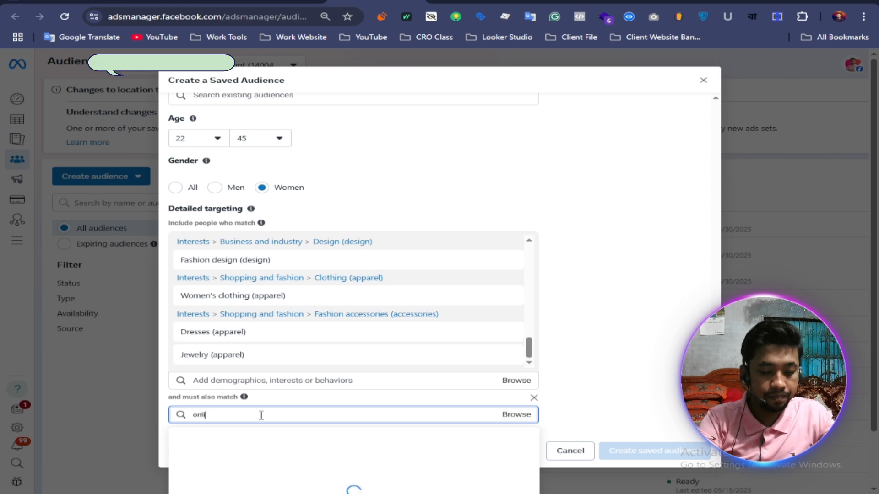
pyautogui.write('e')
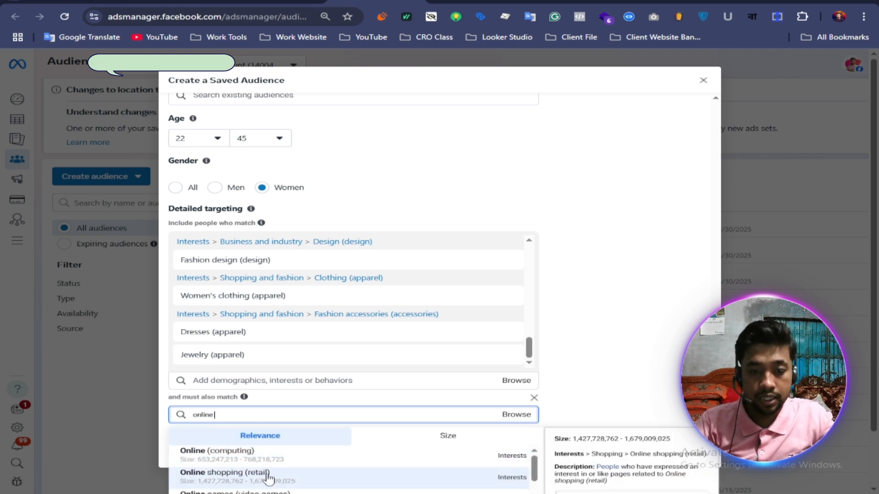
pyautogui.click(286, 476)
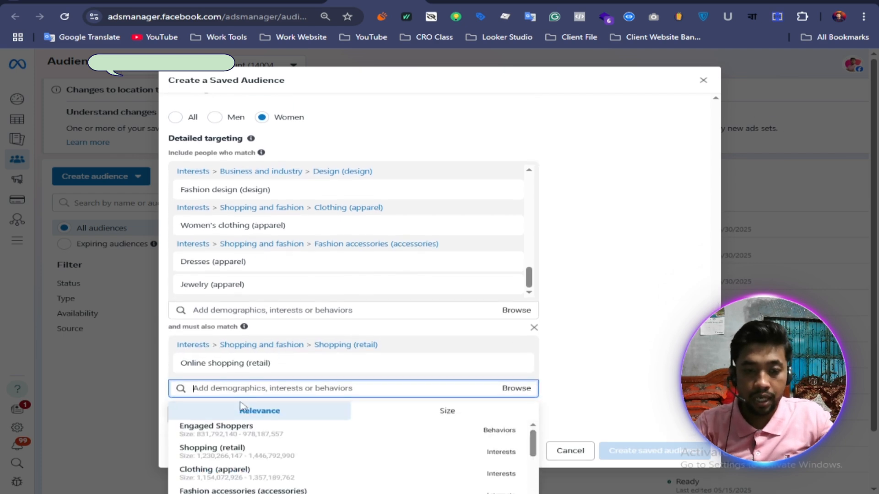
# Step: Add the suggested Engaged Shoppers behavior to the must-also-match group and review the included targeting list
pyautogui.click(229, 440)
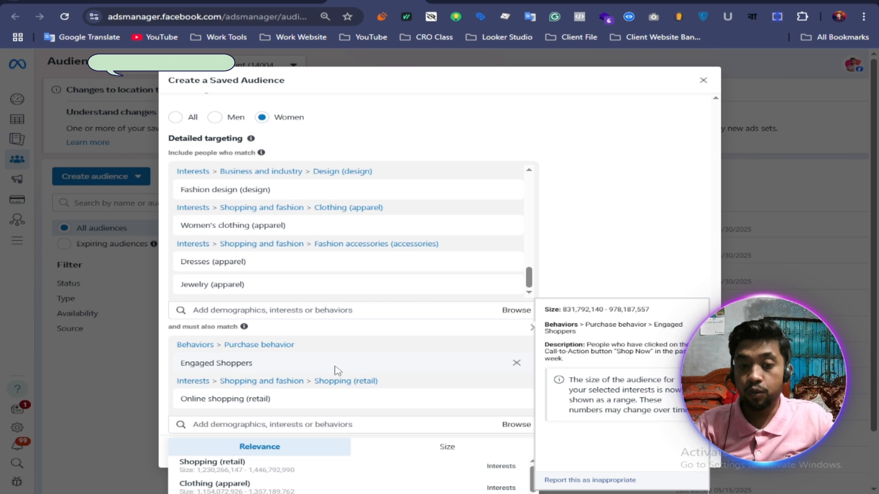
pyautogui.scroll(10, 348, 242)
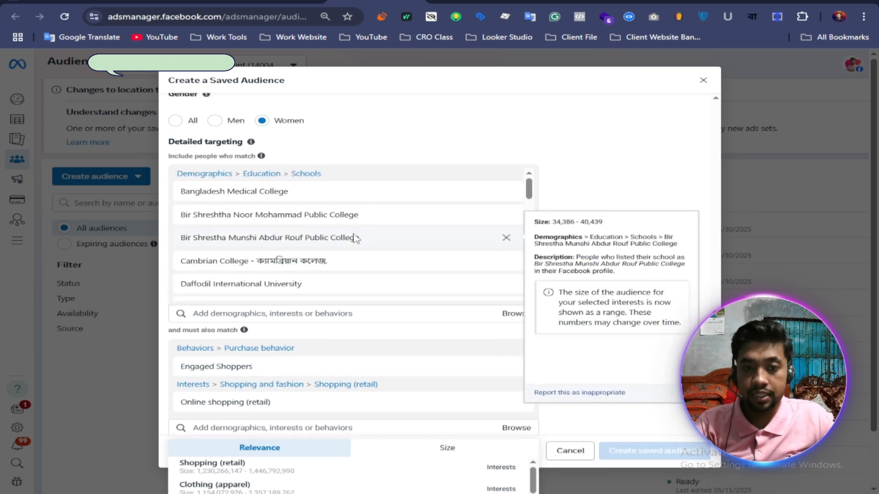
pyautogui.scroll(5, 348, 275)
pyautogui.scroll(-5, 353, 290)
pyautogui.scroll(-3, 379, 220)
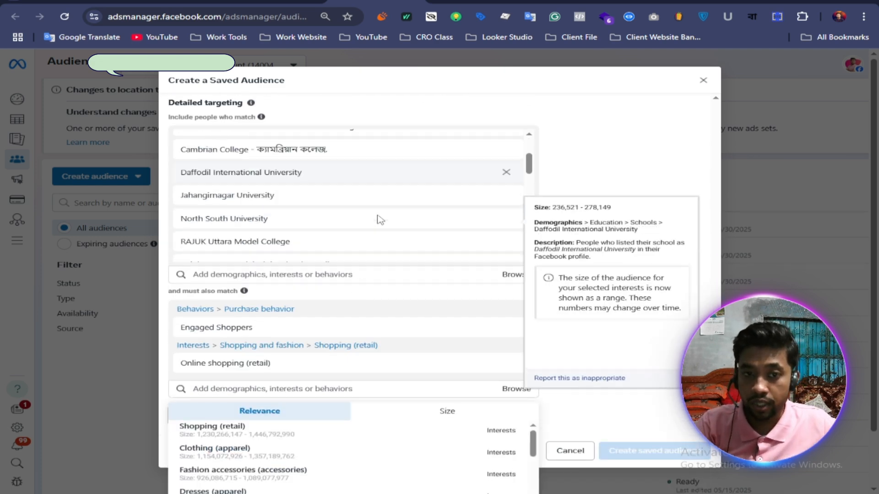
# Step: Examine the included schools, job titles and fashion interests, along with the behavior and interest in the must-also-match group
pyautogui.scroll(-2, 379, 220)
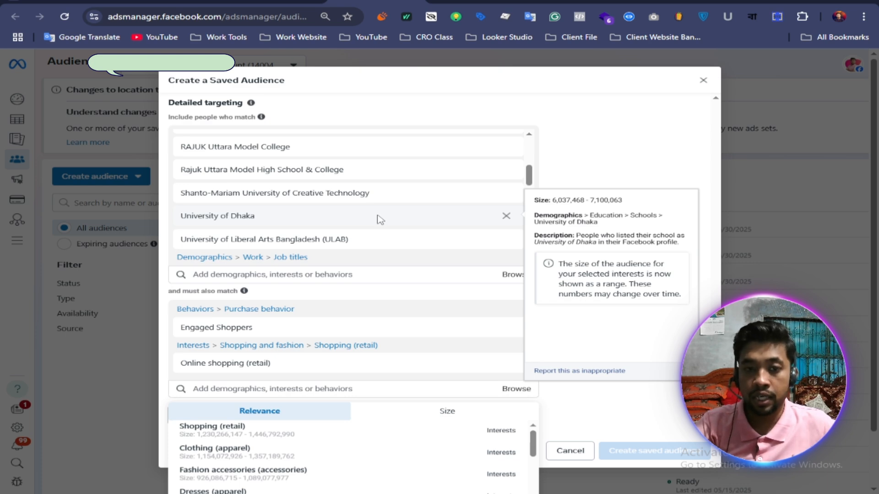
pyautogui.scroll(-3, 380, 219)
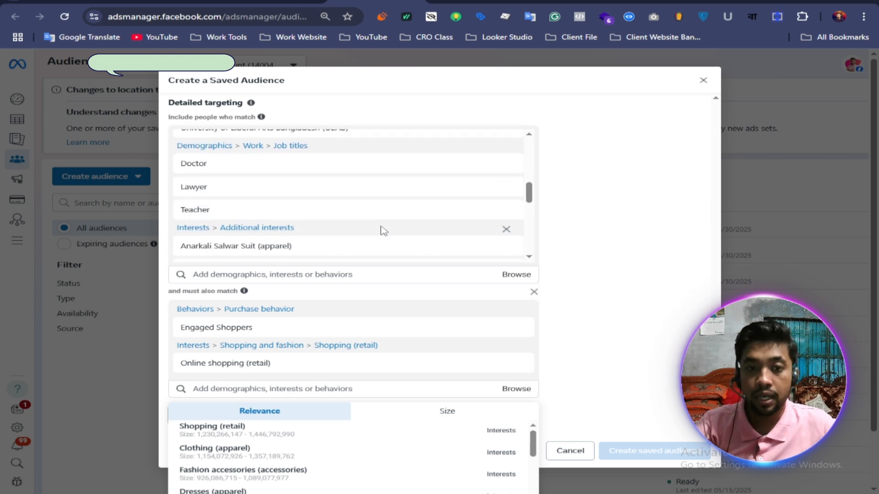
pyautogui.scroll(-3, 395, 219)
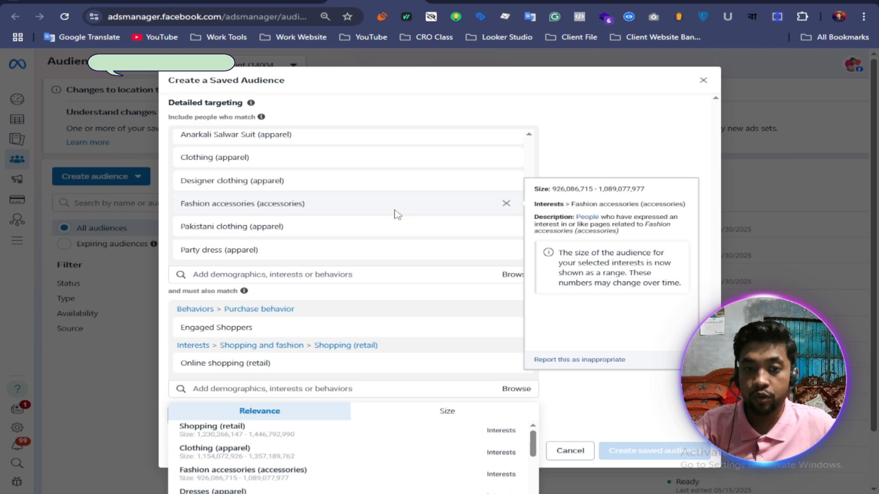
pyautogui.scroll(-2, 396, 218)
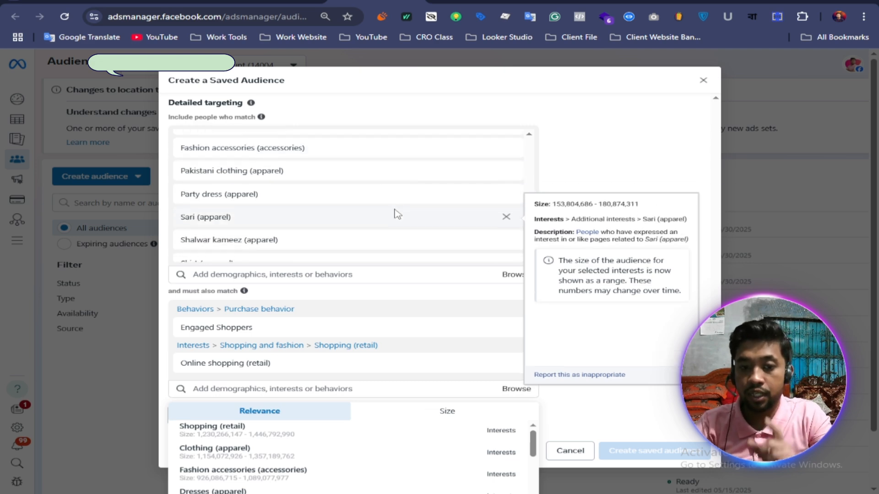
pyautogui.click(641, 254)
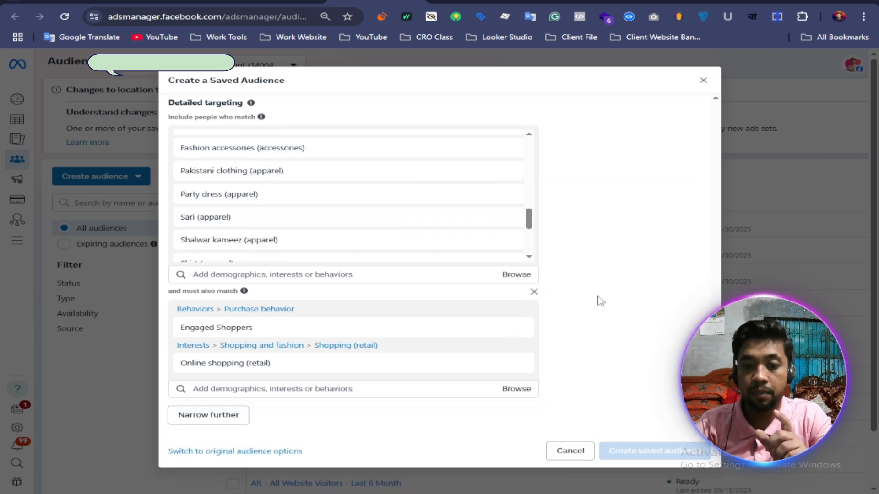
pyautogui.moveTo(230, 369)
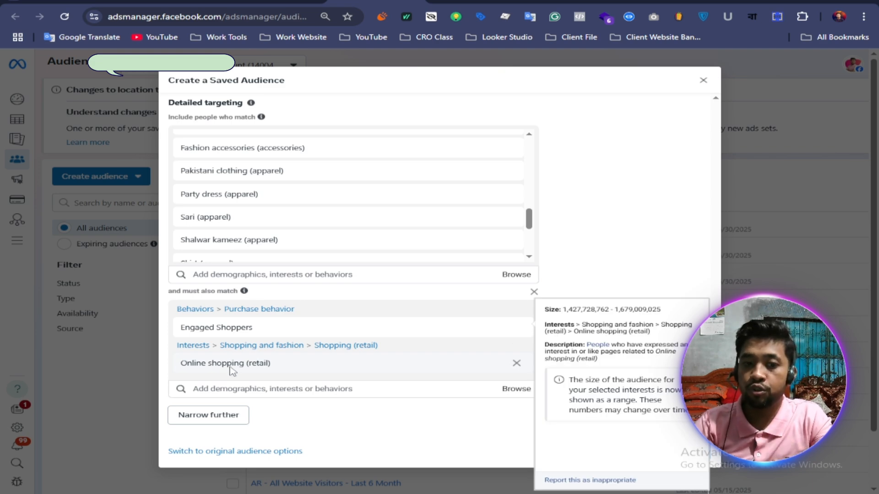
pyautogui.moveTo(237, 332)
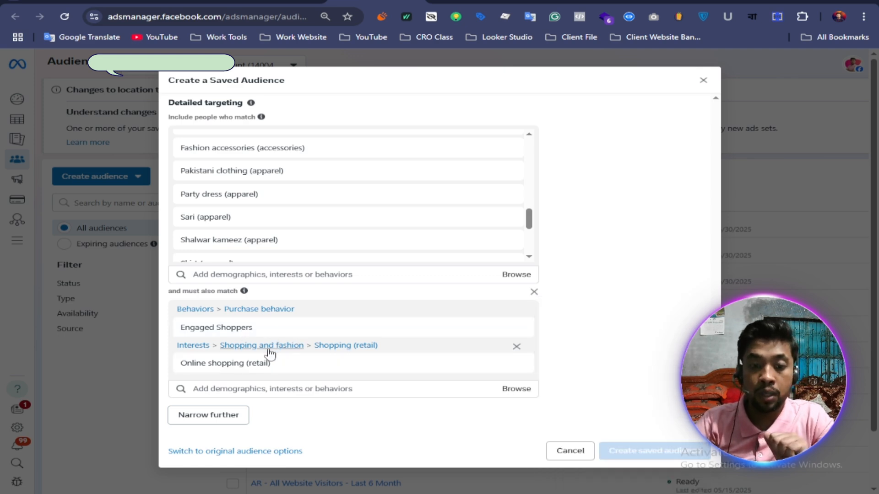
pyautogui.moveTo(295, 370)
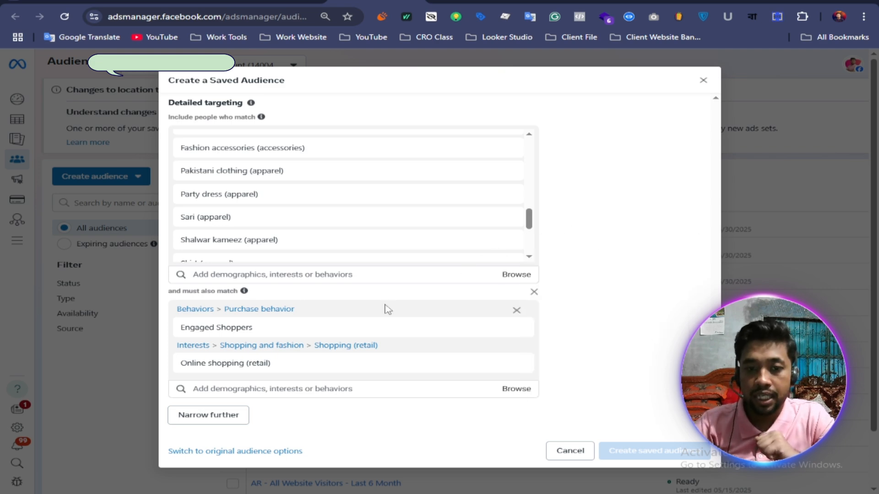
# Step: Name the saved audience "Audience"
pyautogui.scroll(5, 575, 248)
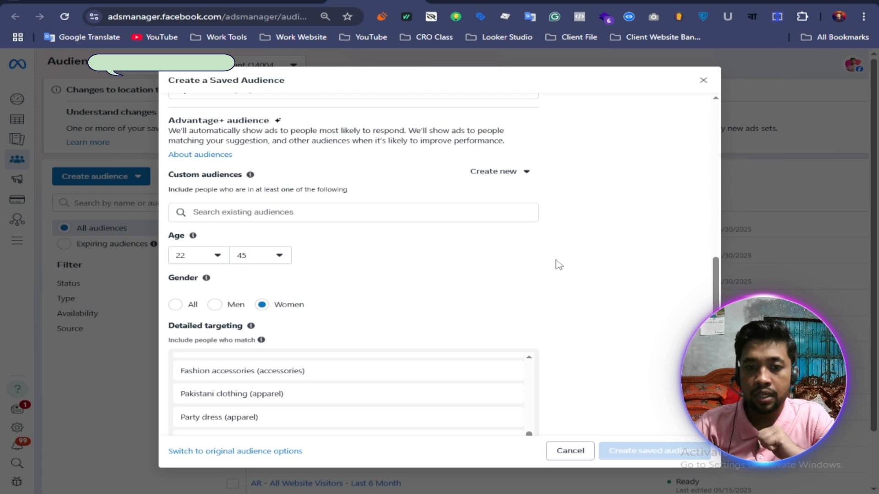
pyautogui.scroll(5, 556, 263)
pyautogui.scroll(3, 562, 262)
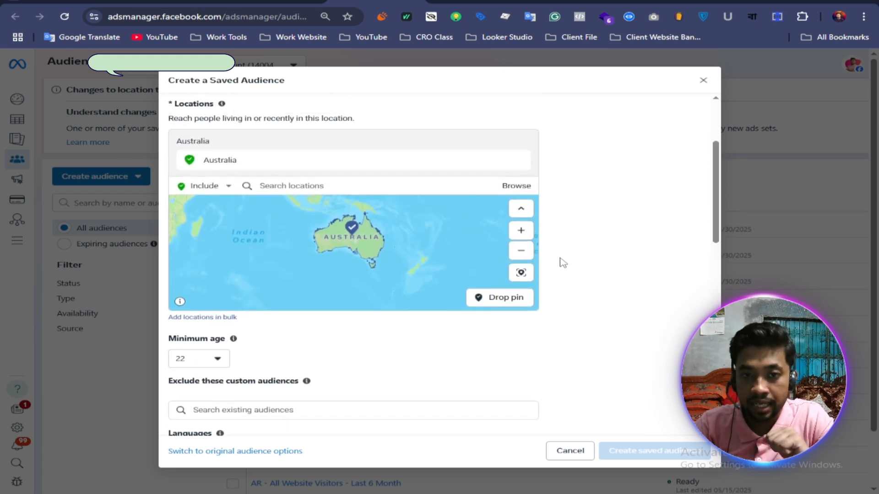
pyautogui.scroll(3, 565, 261)
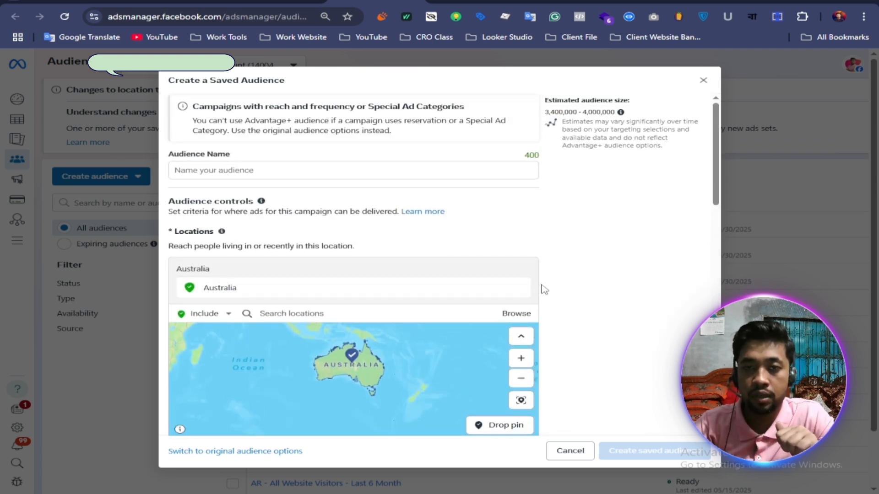
pyautogui.click(254, 174)
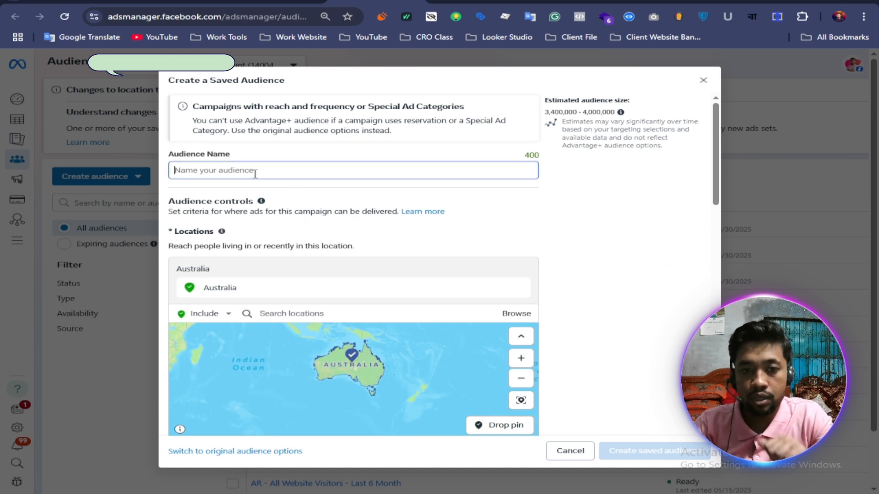
pyautogui.write('sdf')
pyautogui.press('BackSpace')
pyautogui.press('BackSpace')
pyautogui.press('BackSpace')
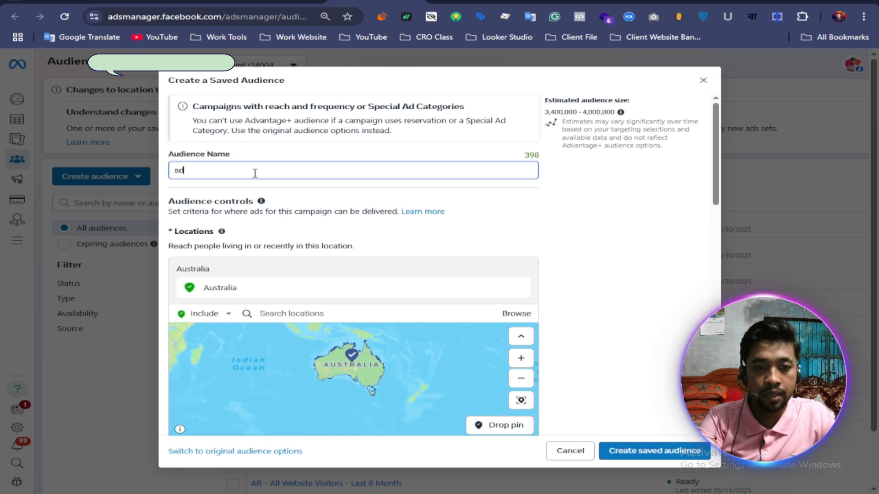
pyautogui.write('Audi')
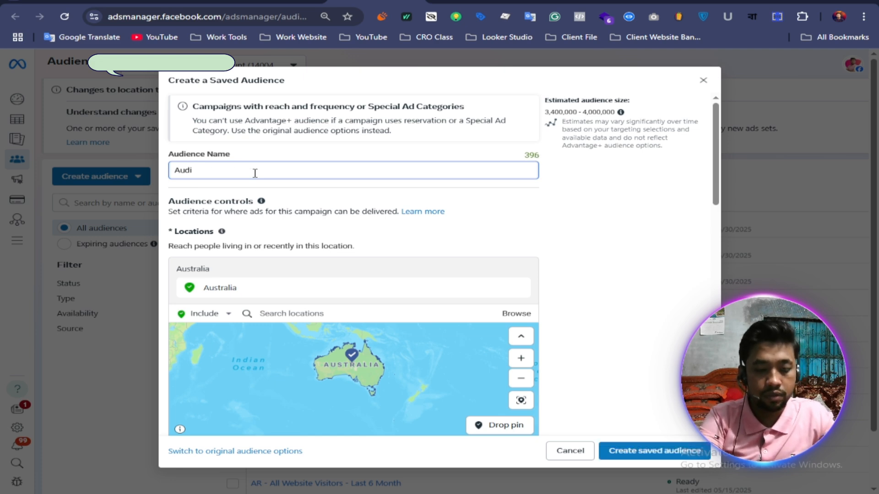
pyautogui.write('ence')
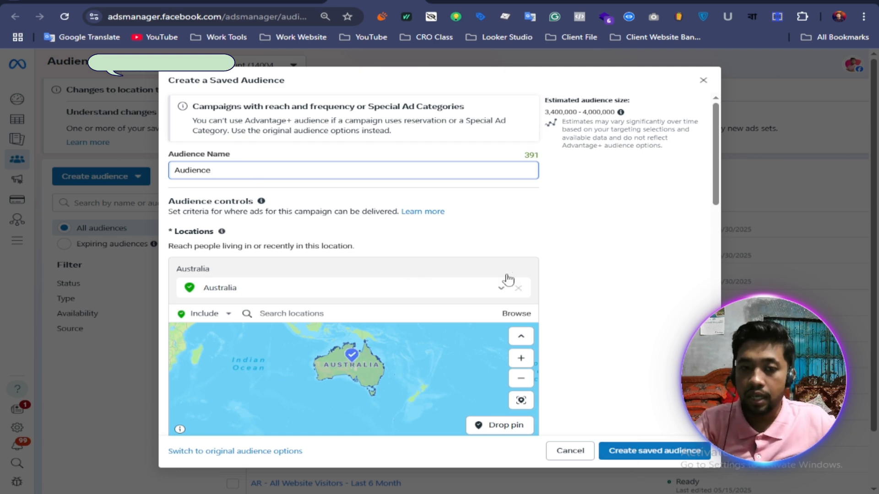
pyautogui.scroll(-10, 406, 289)
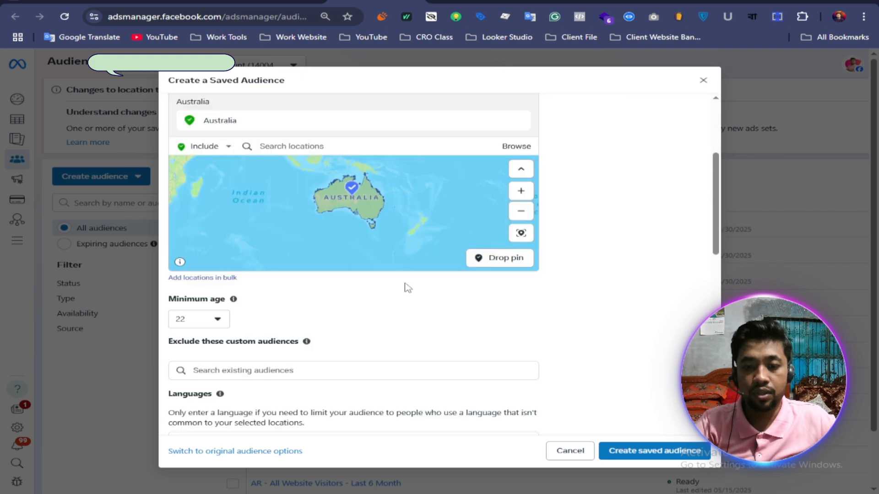